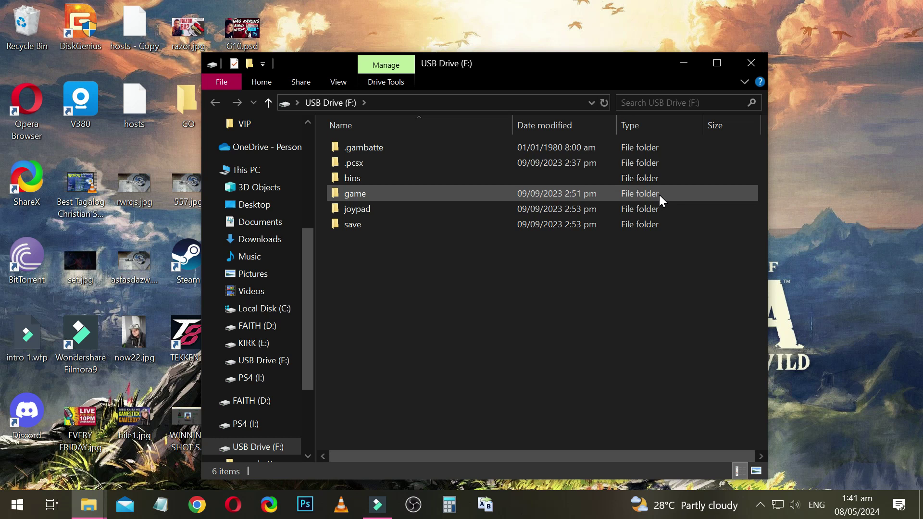
Close the USB Drive (F:) window and bring up the X667 folder on KIRK (E:) in File Explorer
{"action": "left_click", "coordinate": [750, 64]}
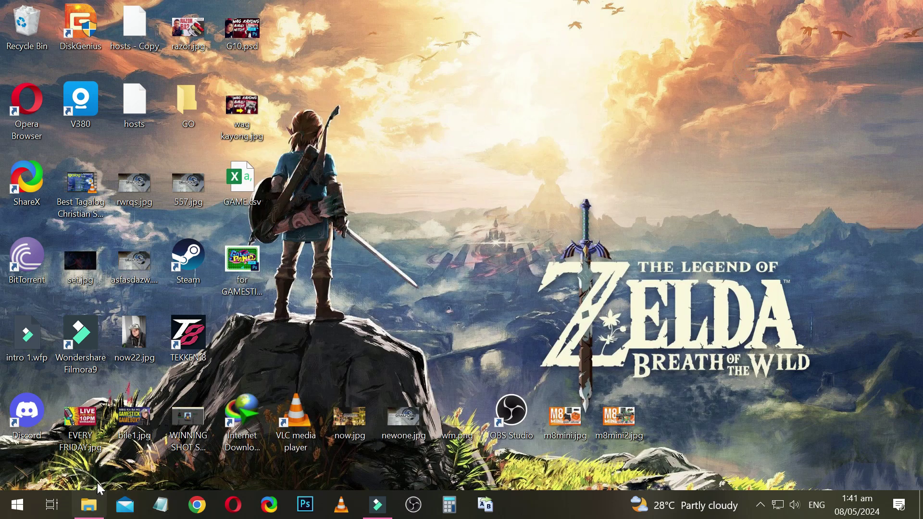
{"action": "left_click", "coordinate": [87, 511]}
{"action": "left_click_drag", "start_coordinate": [552, 53], "coordinate": [602, 147]}
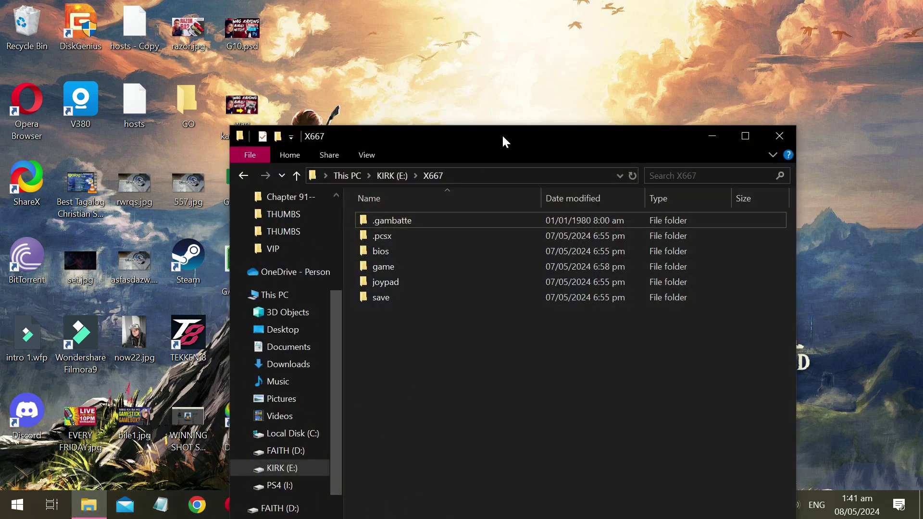
{"action": "left_click_drag", "start_coordinate": [539, 154], "coordinate": [504, 73]}
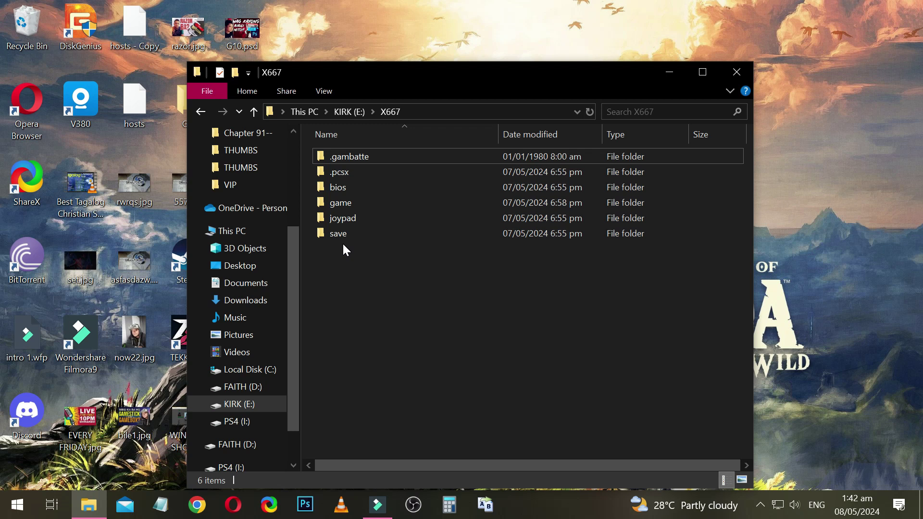
{"action": "left_click_drag", "start_coordinate": [494, 71], "coordinate": [525, 48]}
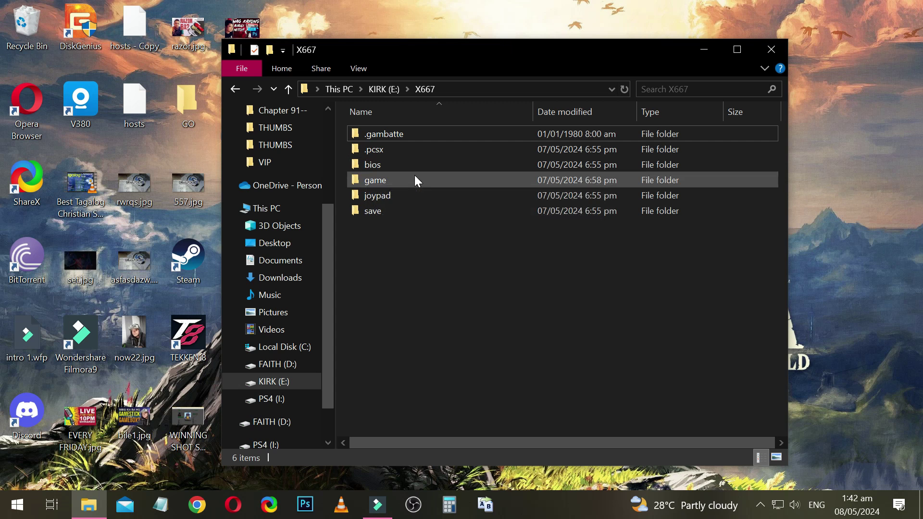
{"action": "mouse_move", "coordinate": [411, 178]}
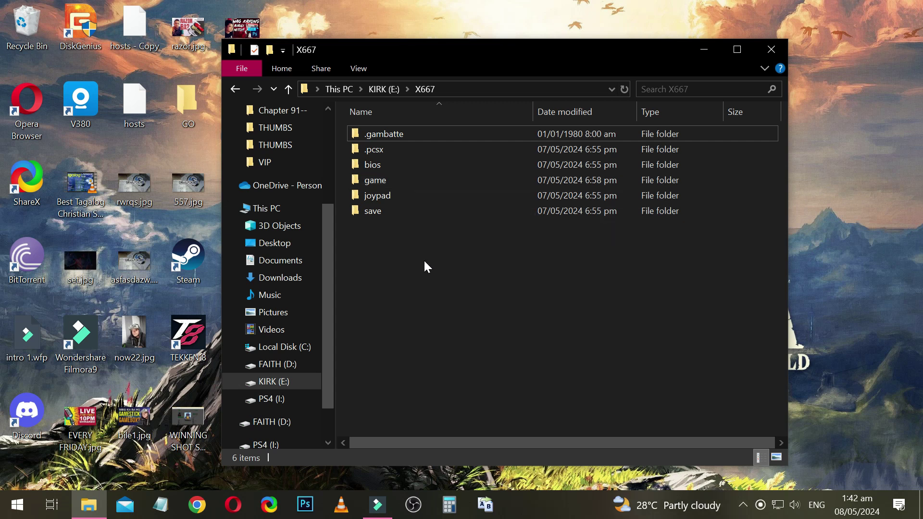
Open the game folder inside X667 and open its GAME.csv file in Excel
{"action": "double_click", "coordinate": [397, 181]}
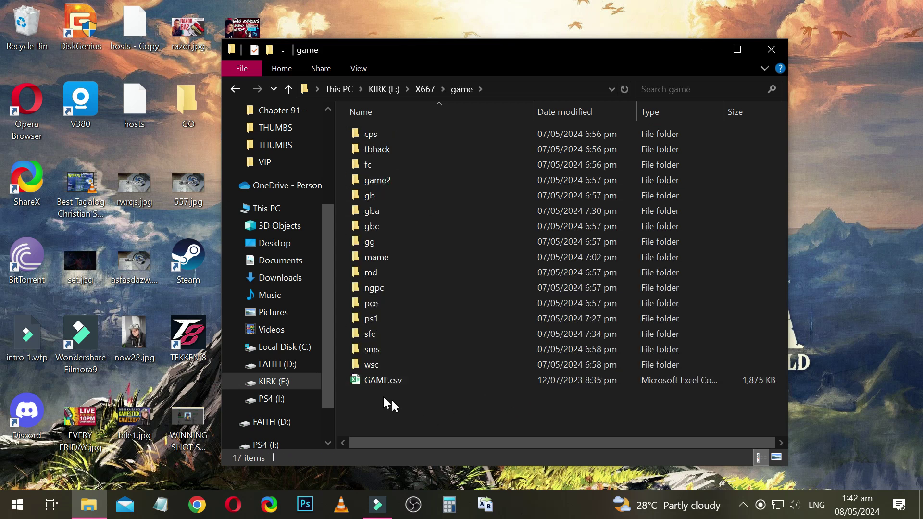
{"action": "mouse_move", "coordinate": [377, 382]}
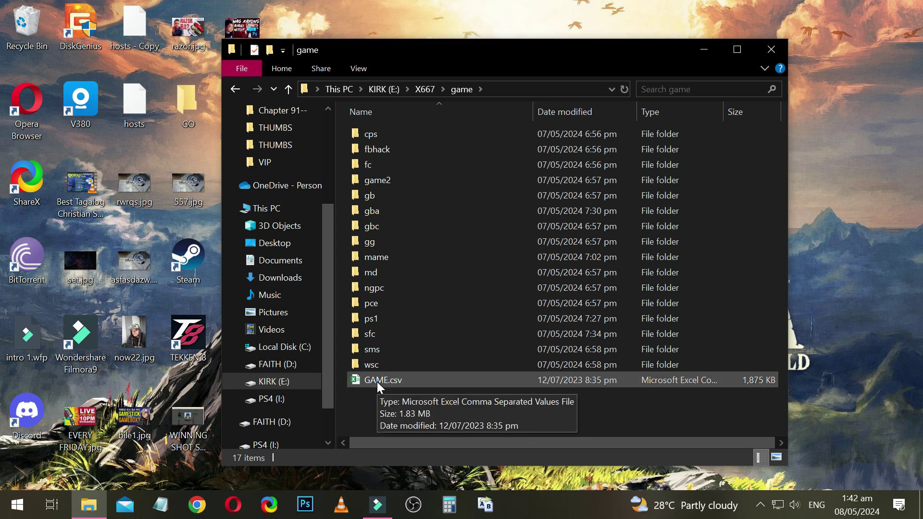
{"action": "left_click_drag", "start_coordinate": [629, 46], "coordinate": [556, 25]}
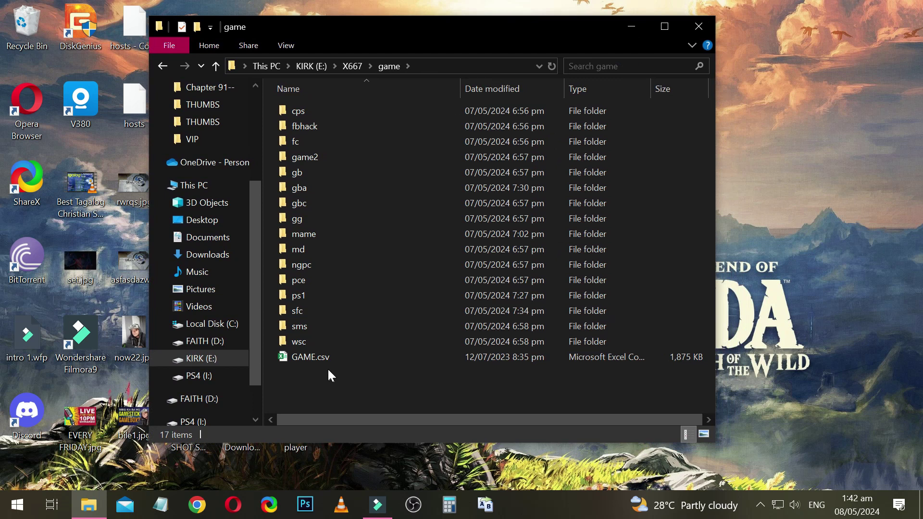
{"action": "mouse_move", "coordinate": [323, 362]}
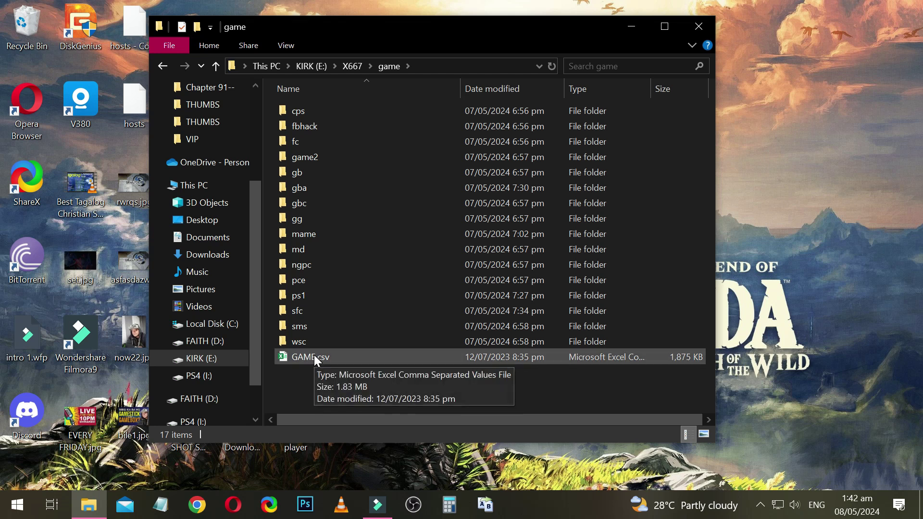
{"action": "double_click", "coordinate": [340, 360]}
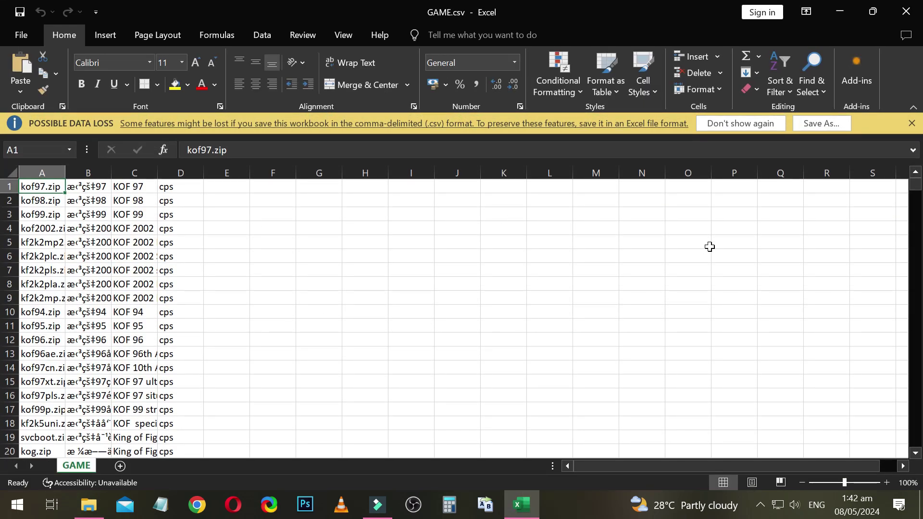
Widen columns A to D of the game list so the entries are readable, and select column C
{"action": "left_click_drag", "start_coordinate": [66, 173], "coordinate": [501, 173]}
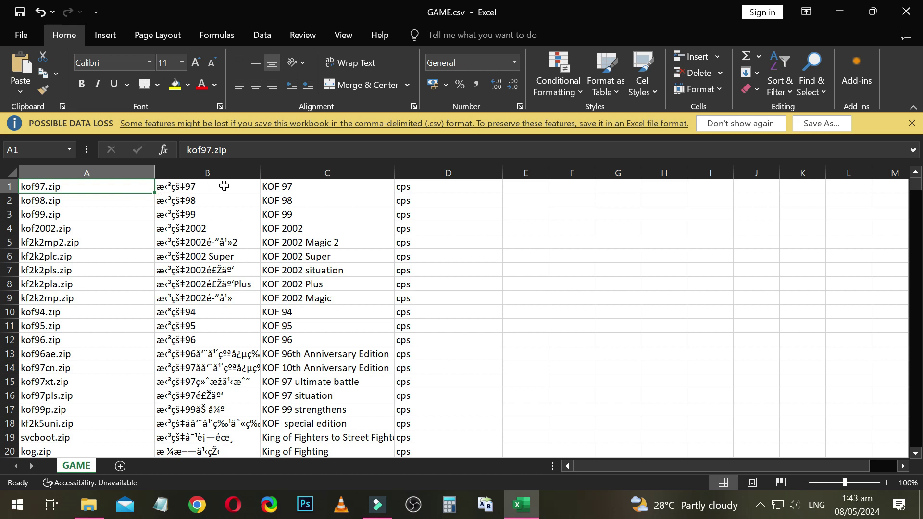
{"action": "left_click", "coordinate": [329, 168]}
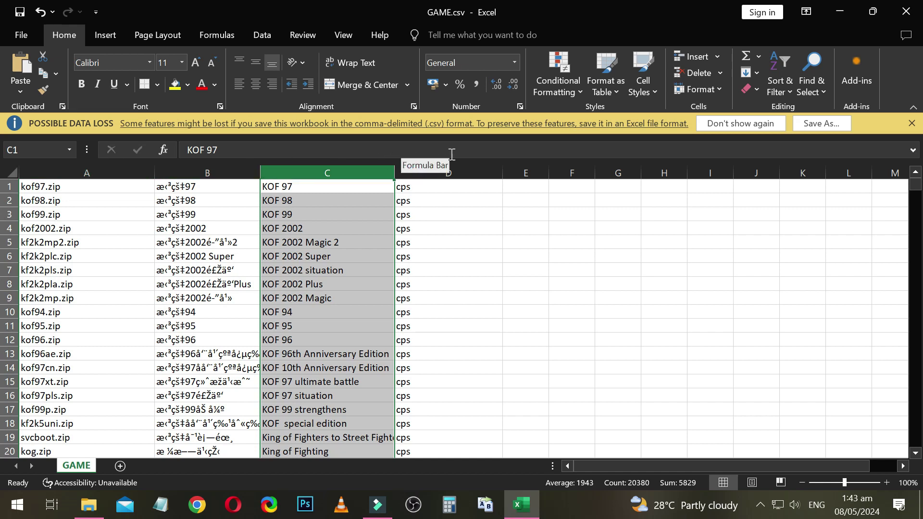
{"action": "left_click", "coordinate": [451, 170], "text": "shift"}
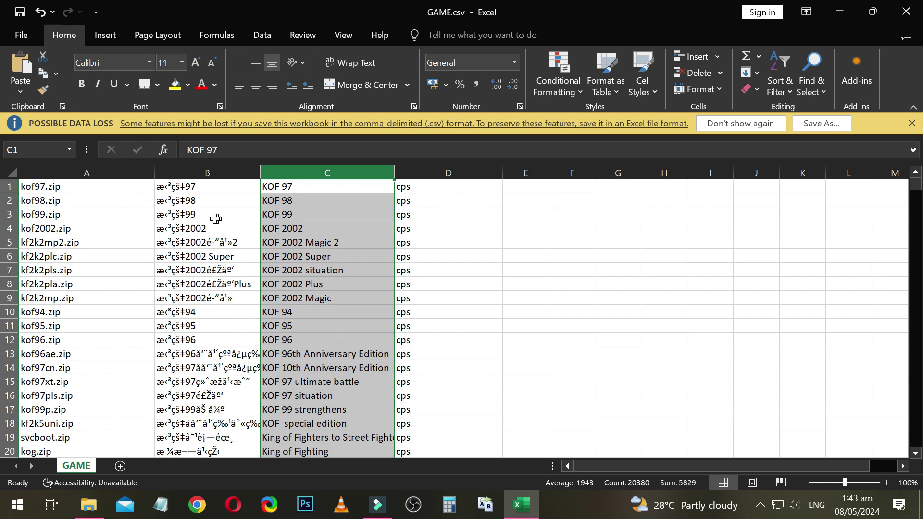
Switch to File Explorer, open the ps1 folder and look through its game files for Metal Gear Solid
{"action": "left_click", "coordinate": [89, 505]}
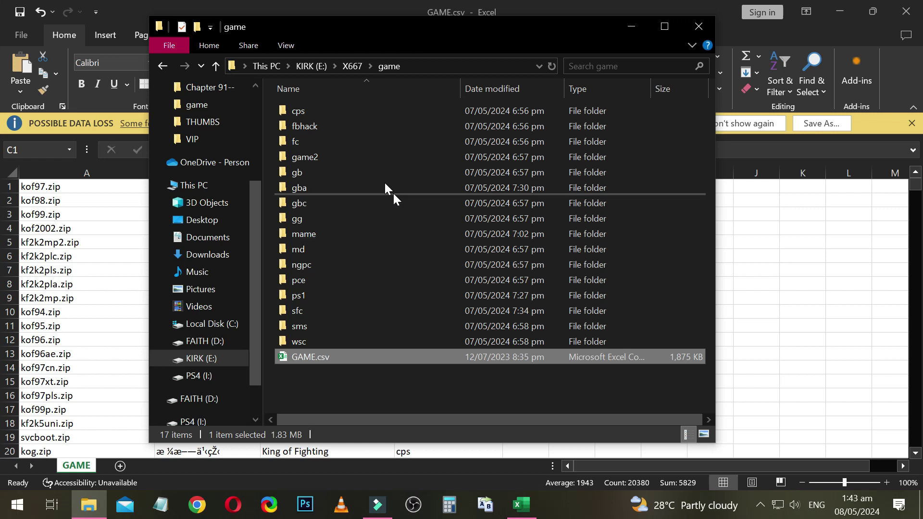
{"action": "double_click", "coordinate": [305, 294]}
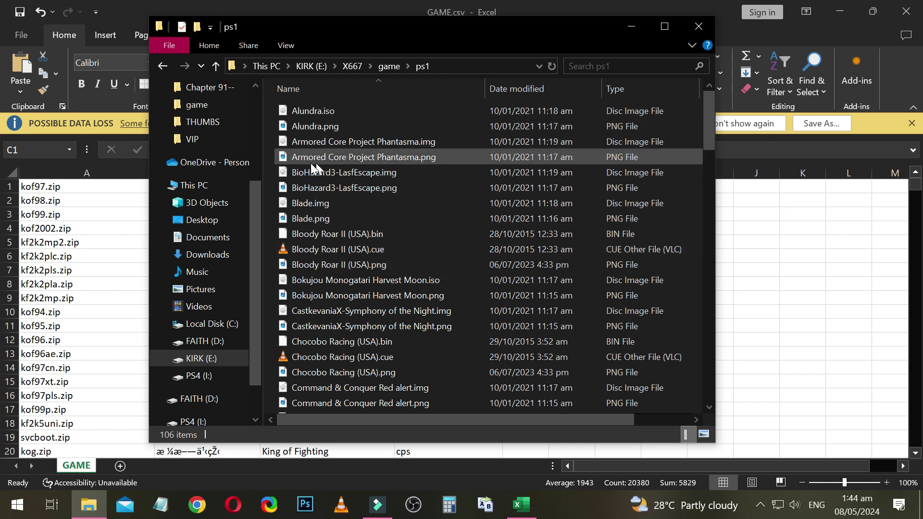
{"action": "scroll", "coordinate": [331, 255], "scroll_direction": "down", "scroll_amount": 1}
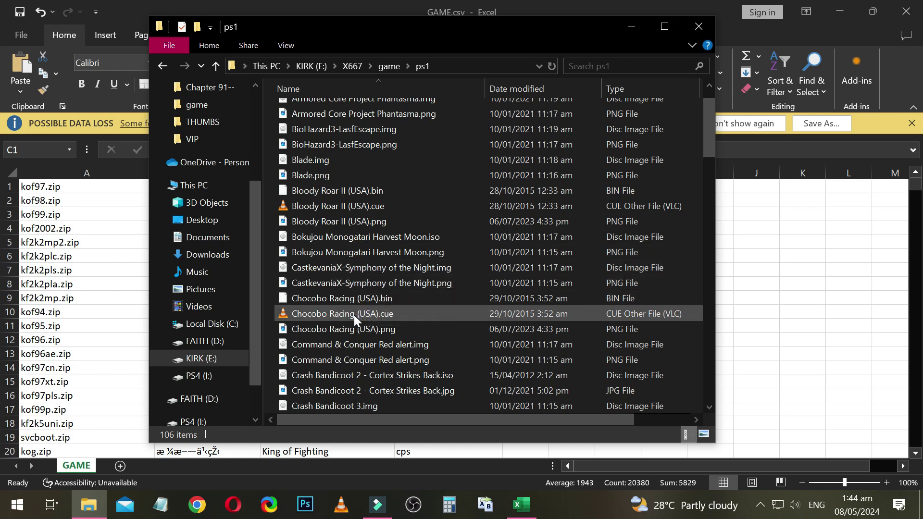
{"action": "scroll", "coordinate": [355, 317], "scroll_direction": "down", "scroll_amount": 2}
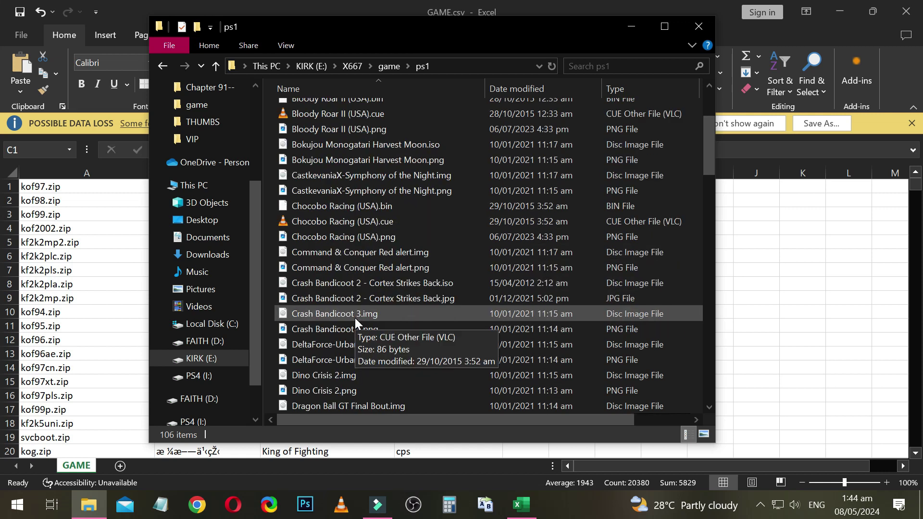
{"action": "scroll", "coordinate": [355, 318], "scroll_direction": "down", "scroll_amount": 5}
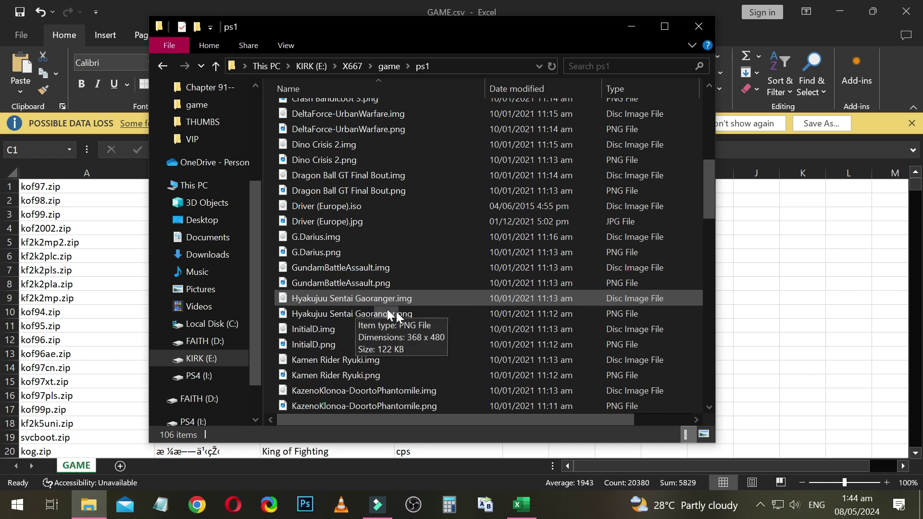
{"action": "scroll", "coordinate": [379, 342], "scroll_direction": "down", "scroll_amount": 2}
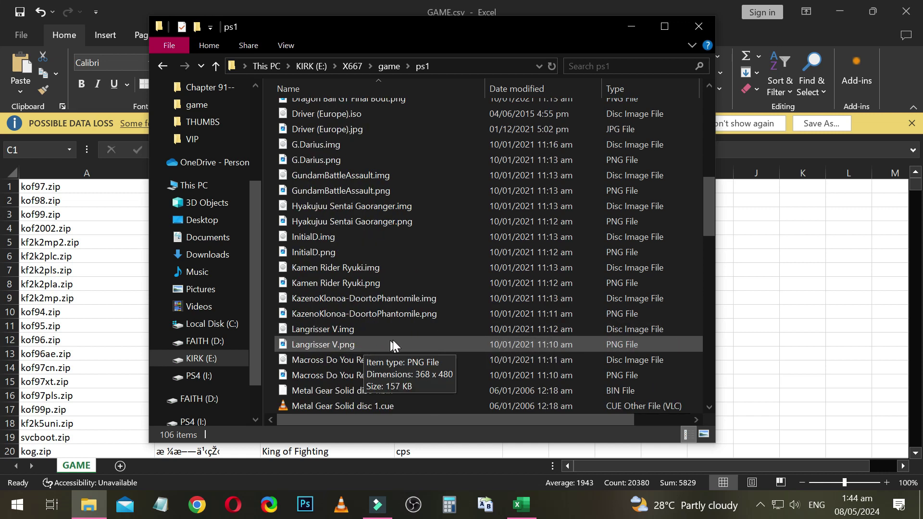
{"action": "scroll", "coordinate": [382, 339], "scroll_direction": "down", "scroll_amount": 3}
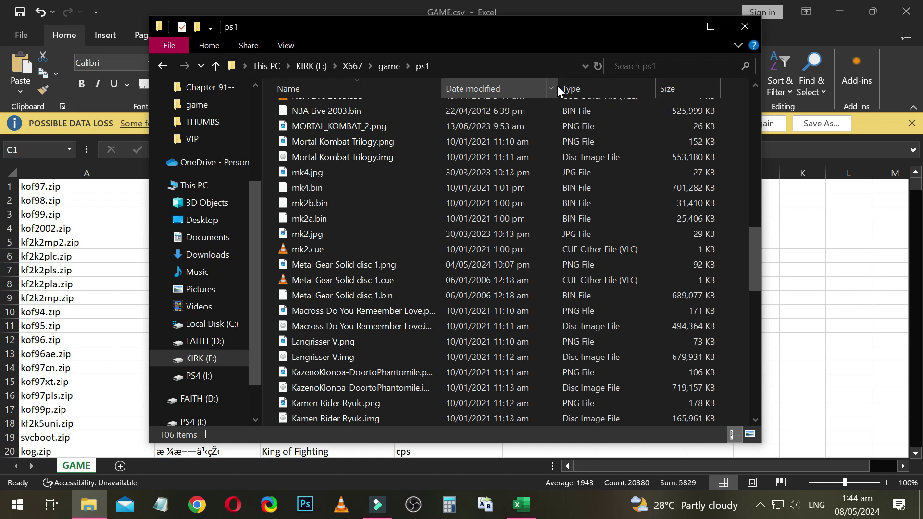
Narrow the Date modified and Type columns in the ps1 folder and select Metal Gear Solid disc 1.bin
{"action": "left_click_drag", "start_coordinate": [559, 87], "coordinate": [545, 89]}
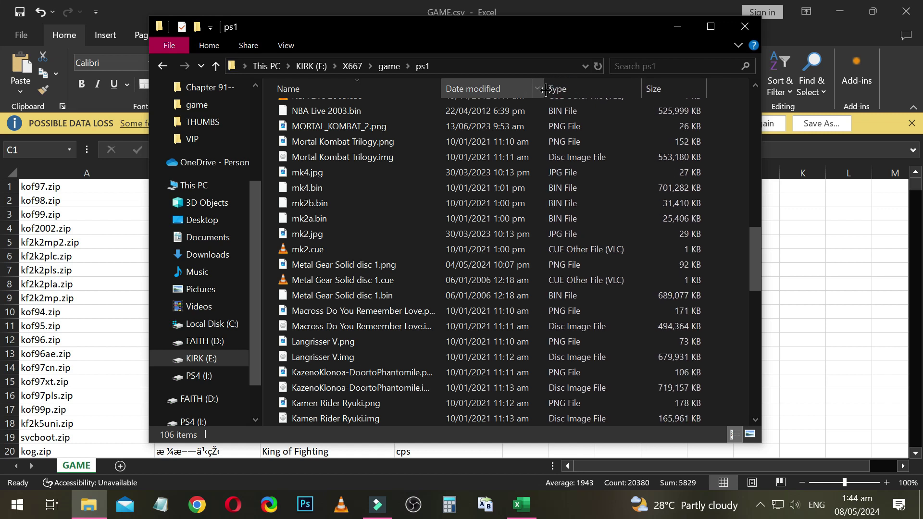
{"action": "left_click_drag", "start_coordinate": [645, 87], "coordinate": [616, 87]}
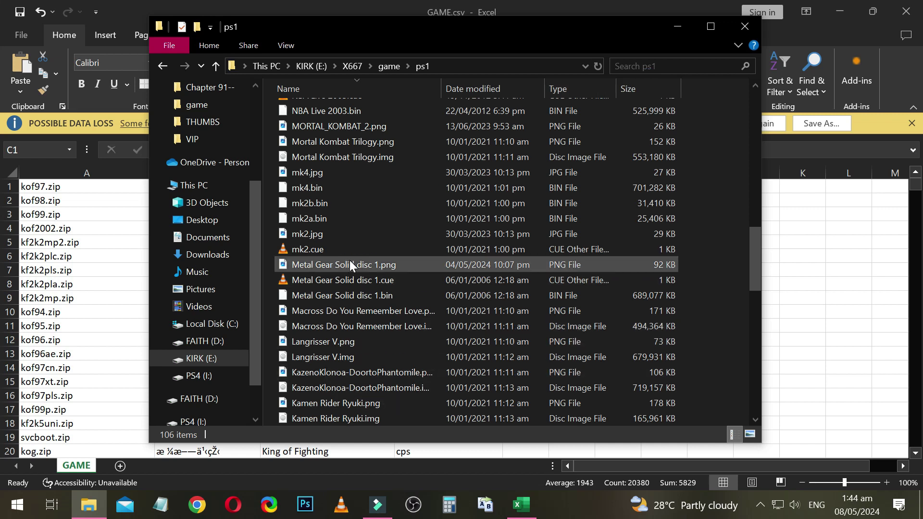
{"action": "left_click", "coordinate": [457, 295]}
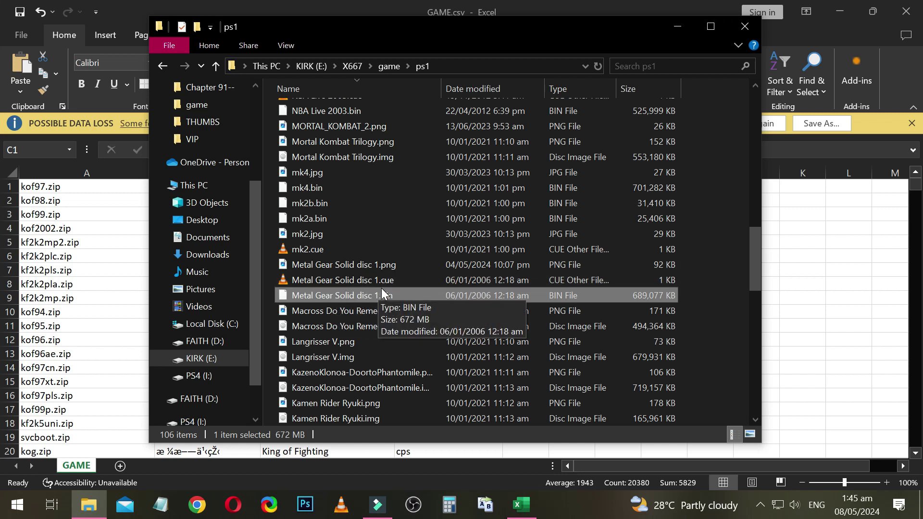
{"action": "left_click_drag", "start_coordinate": [532, 33], "coordinate": [572, 42]}
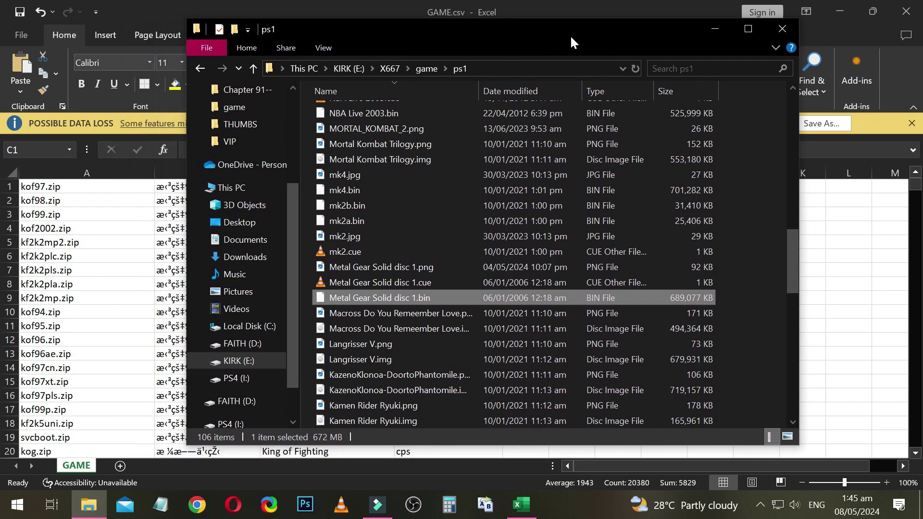
Switch back to GAME.csv in Excel and select the whole first row, the kof97.zip entry
{"action": "left_click", "coordinate": [169, 2]}
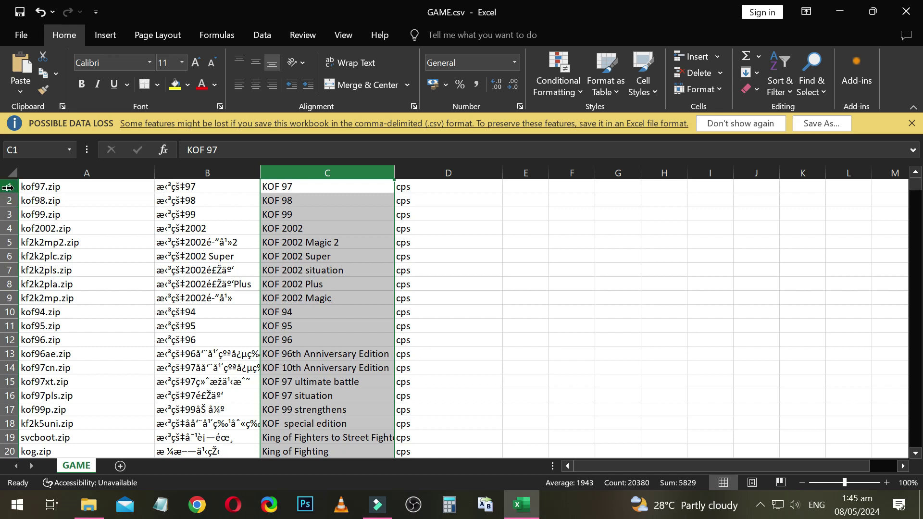
{"action": "left_click", "coordinate": [579, 189]}
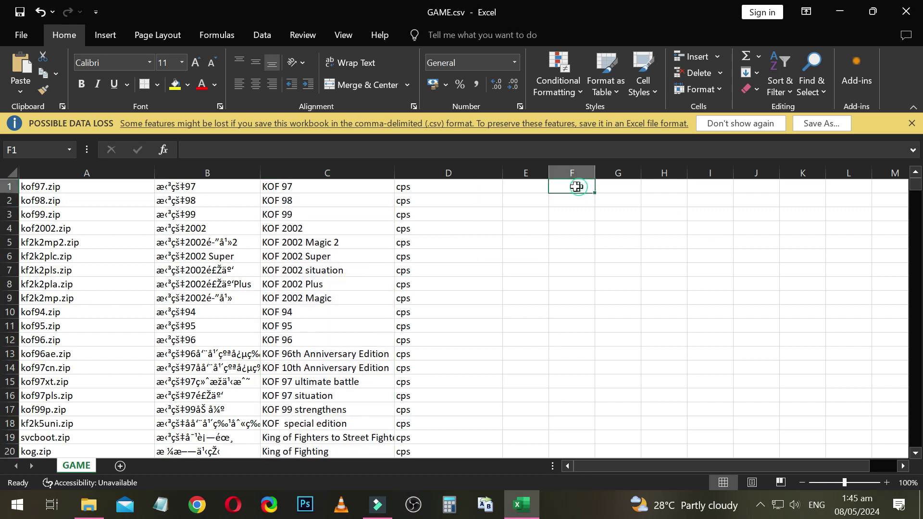
{"action": "left_click", "coordinate": [10, 186]}
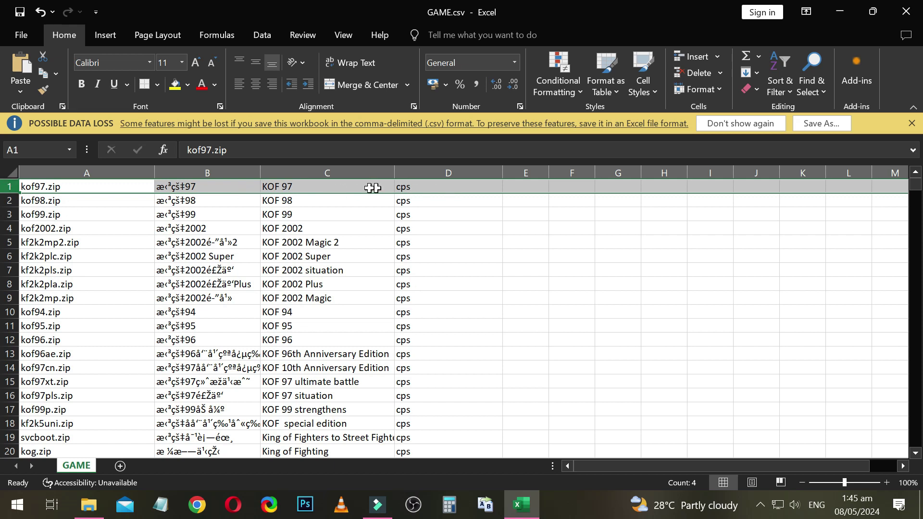
{"action": "right_click", "coordinate": [14, 187]}
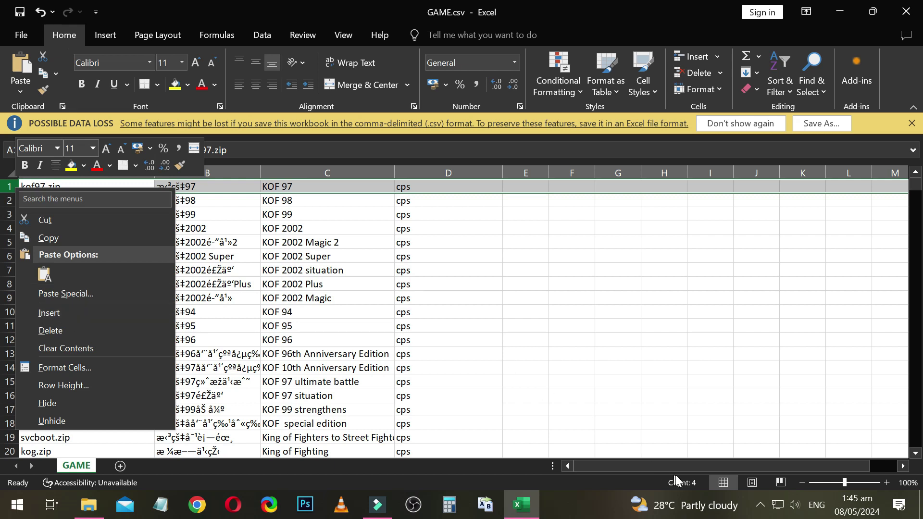
{"action": "left_click", "coordinate": [760, 505]}
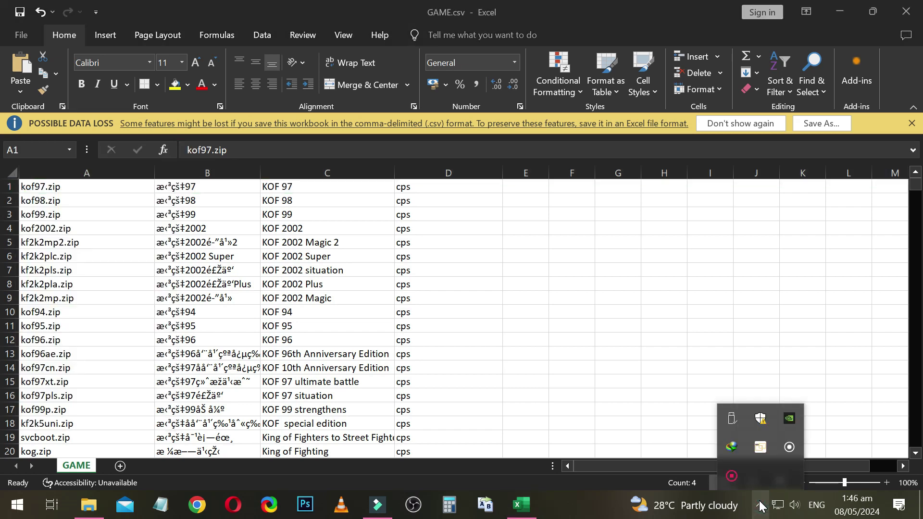
{"action": "left_click", "coordinate": [761, 509]}
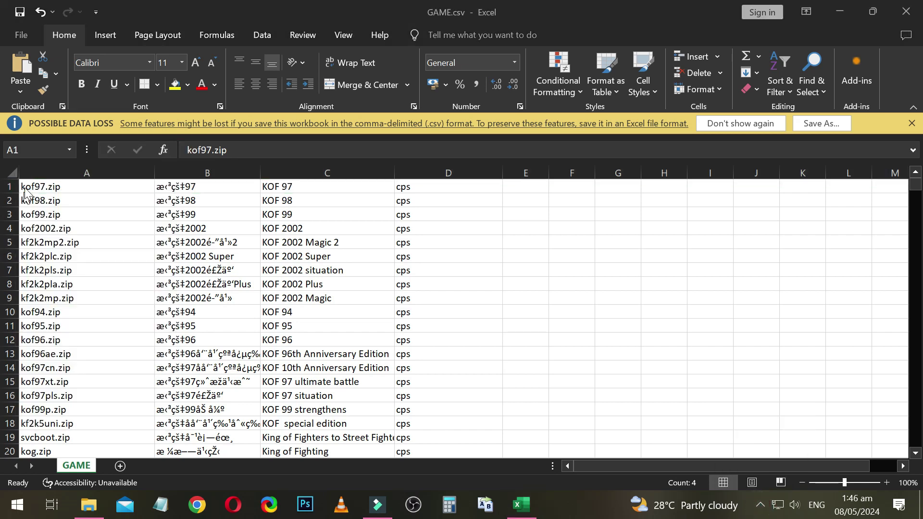
Insert a blank row above the kof97.zip entry and select the new row
{"action": "left_click", "coordinate": [7, 186]}
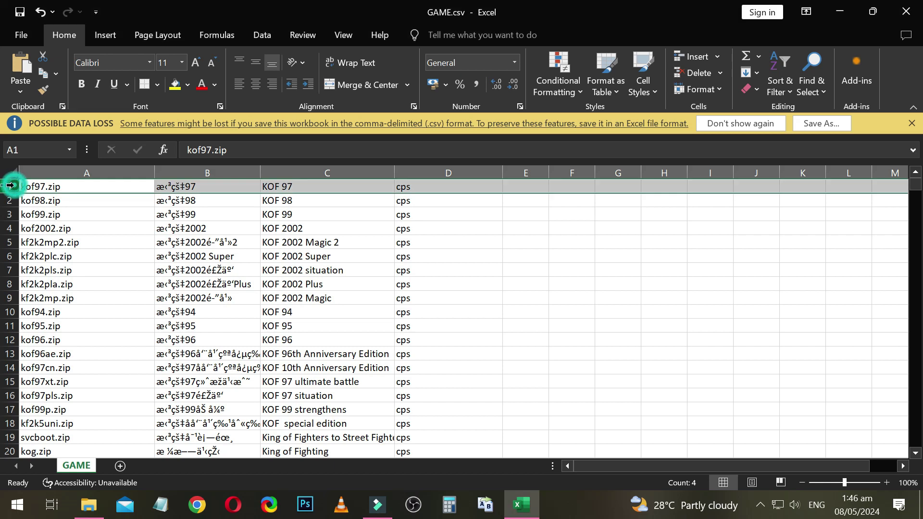
{"action": "right_click", "coordinate": [7, 186]}
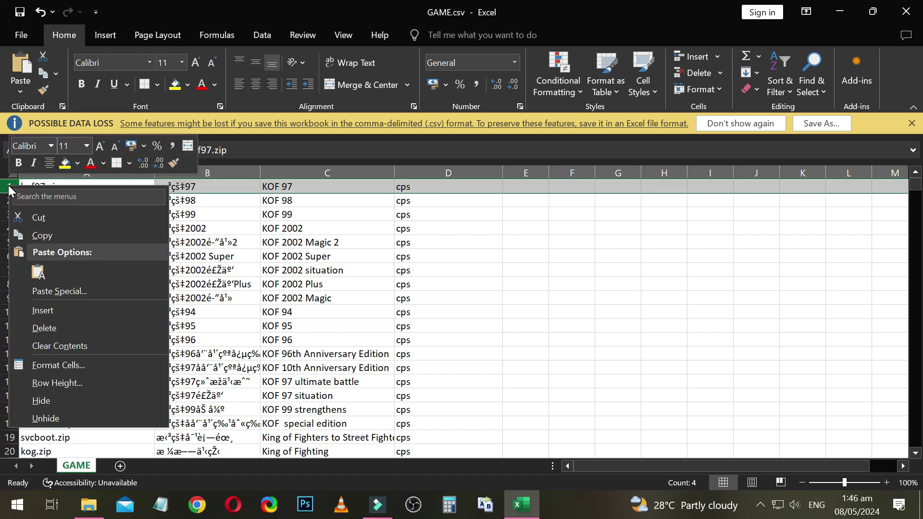
{"action": "left_click", "coordinate": [59, 312]}
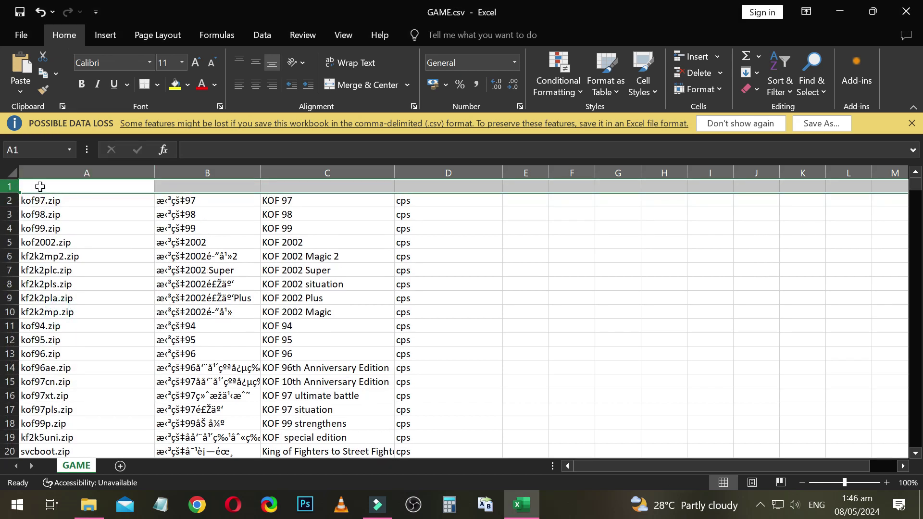
{"action": "left_click", "coordinate": [480, 185]}
{"action": "left_click", "coordinate": [72, 187]}
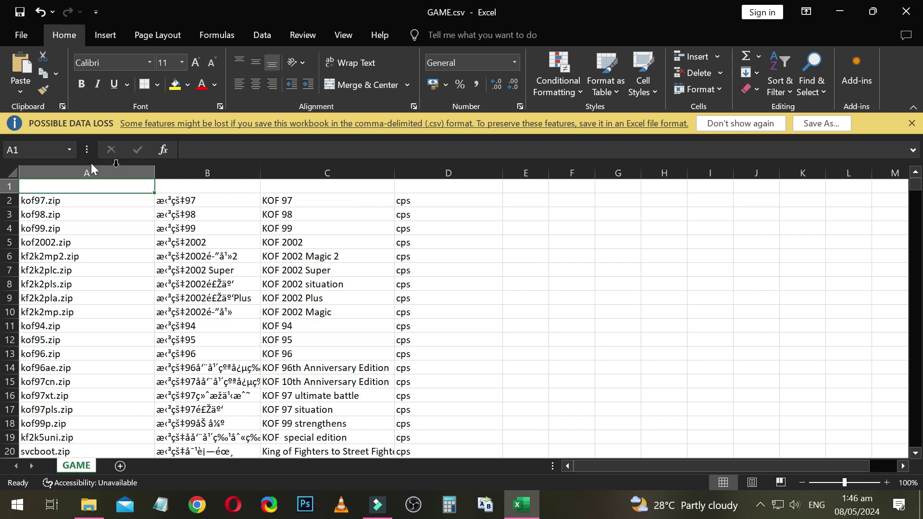
{"action": "left_click", "coordinate": [8, 186]}
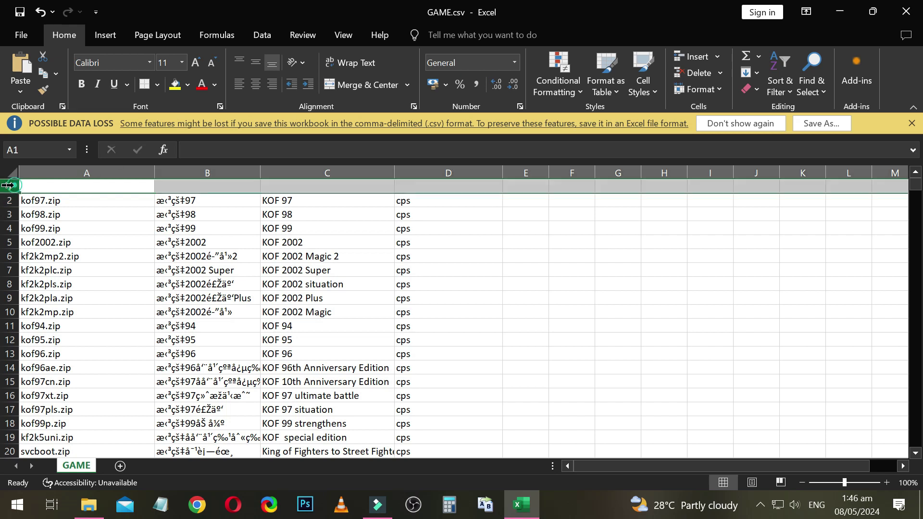
Fill the new blank first row with yellow and select its first cell
{"action": "left_click", "coordinate": [175, 85]}
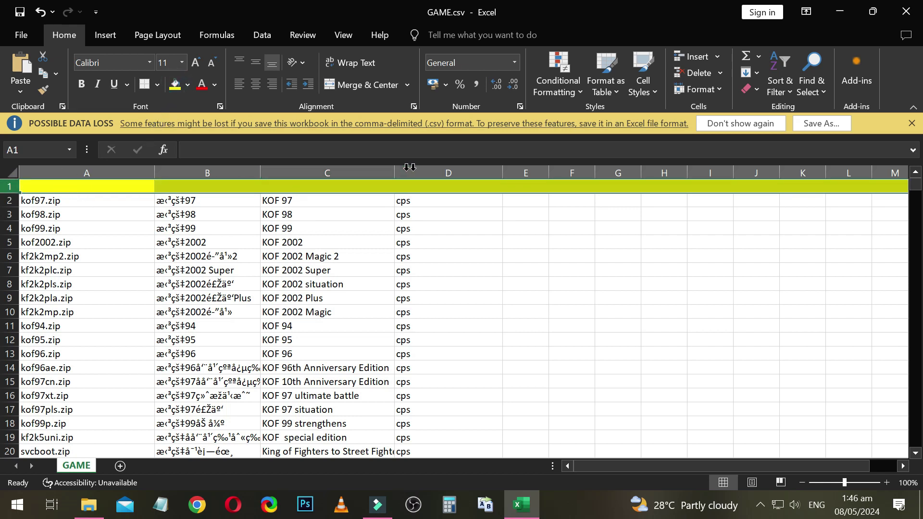
{"action": "left_click", "coordinate": [471, 214]}
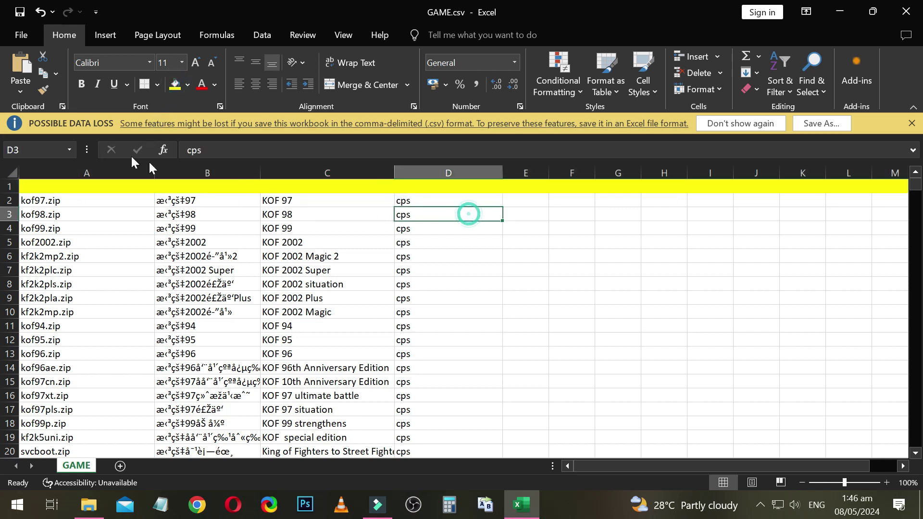
{"action": "left_click", "coordinate": [83, 188]}
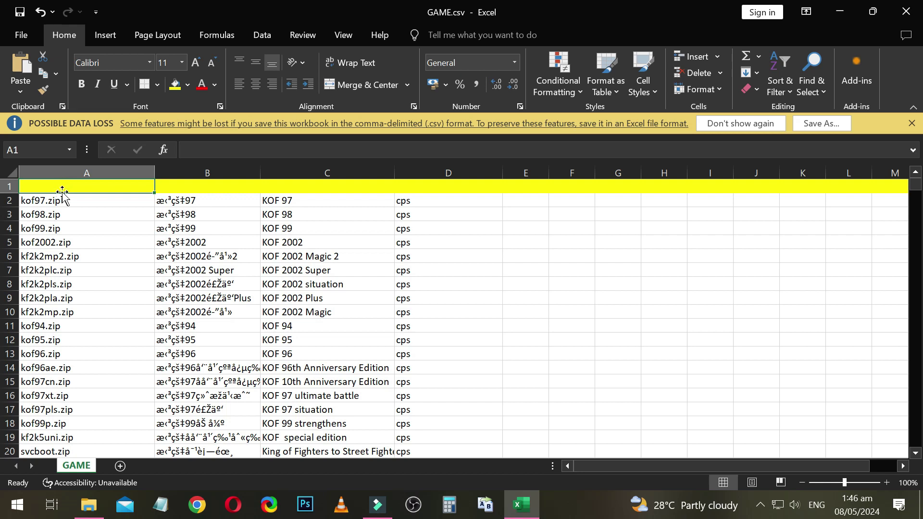
{"action": "left_click", "coordinate": [211, 187]}
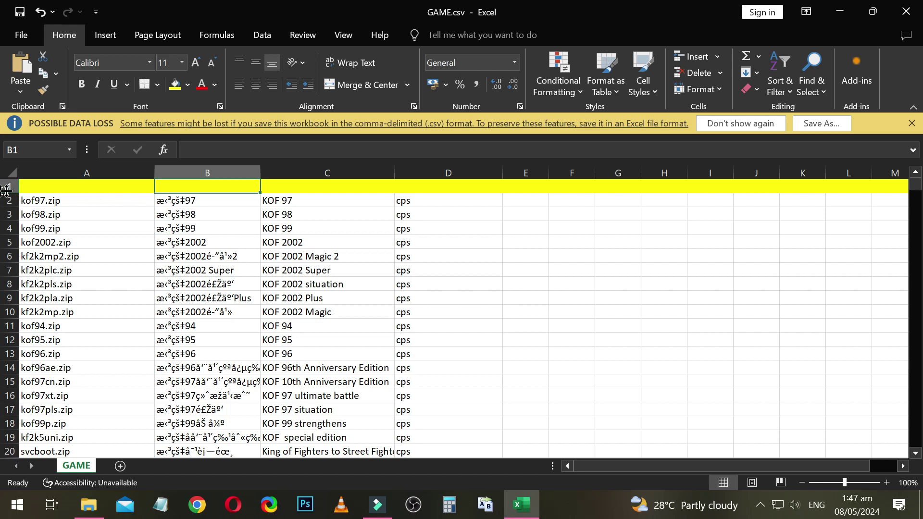
{"action": "left_click", "coordinate": [78, 186]}
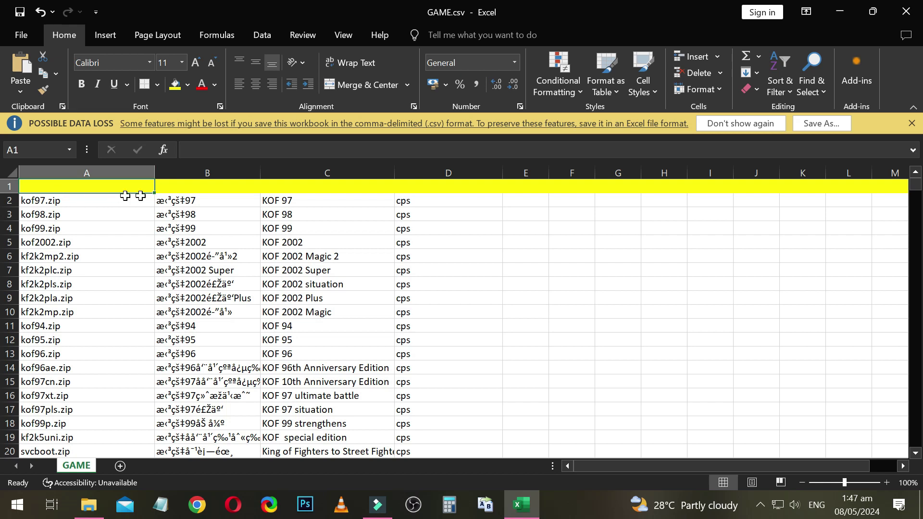
{"action": "left_click", "coordinate": [197, 173]}
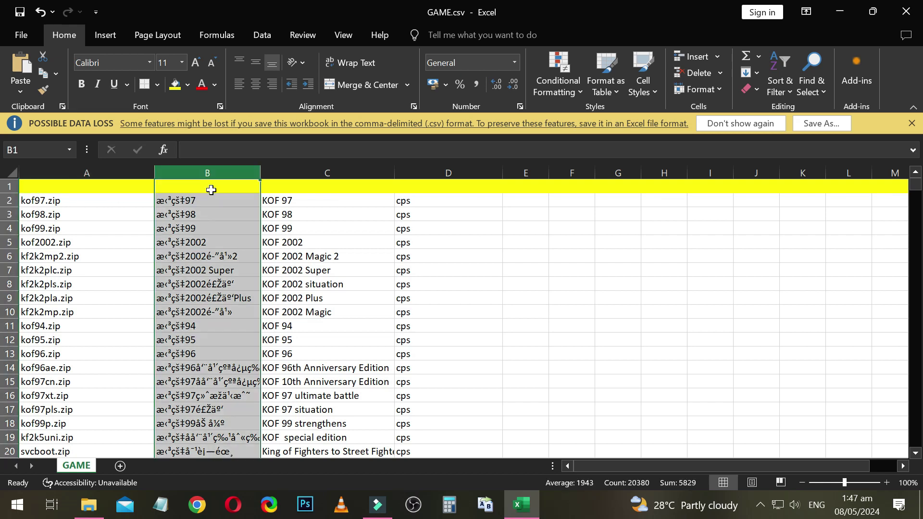
{"action": "left_click", "coordinate": [350, 169]}
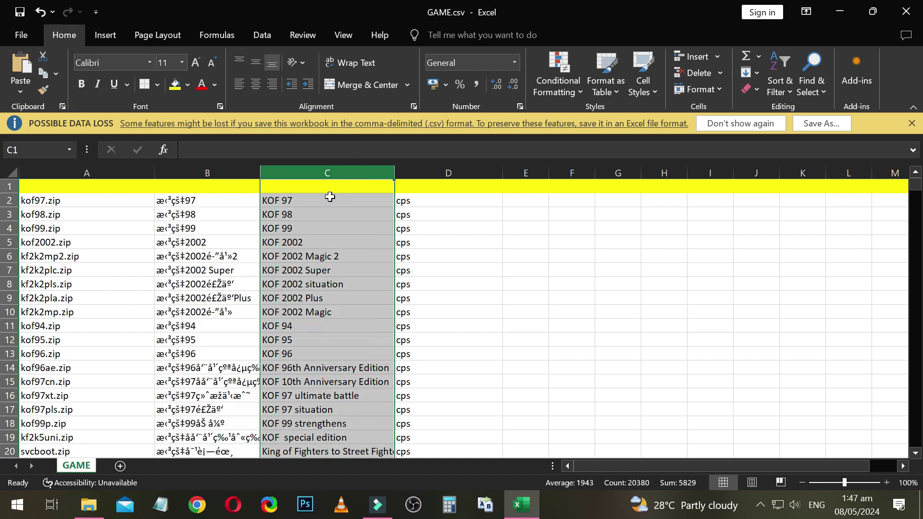
{"action": "left_click", "coordinate": [430, 167]}
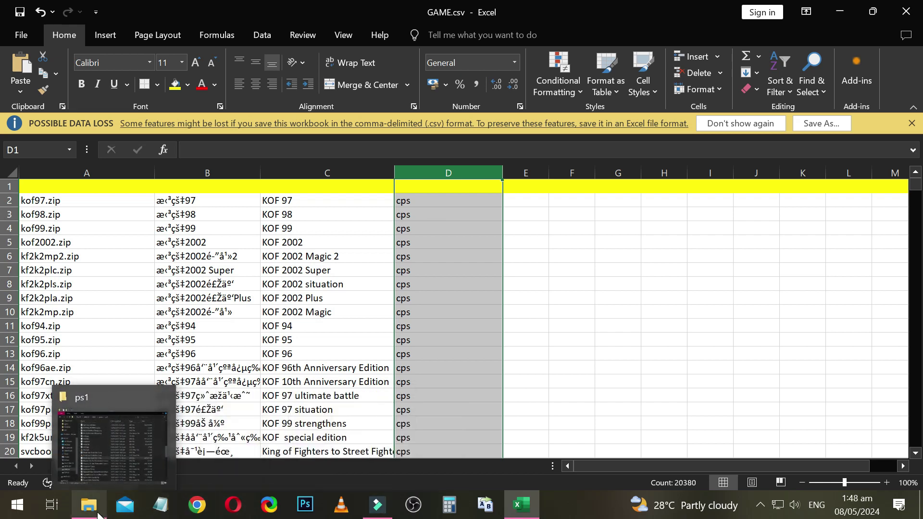
Switch to File Explorer and copy the full file name Metal Gear Solid disc 1.cue, extension included, leaving the file's name as it is
{"action": "left_click", "coordinate": [113, 432]}
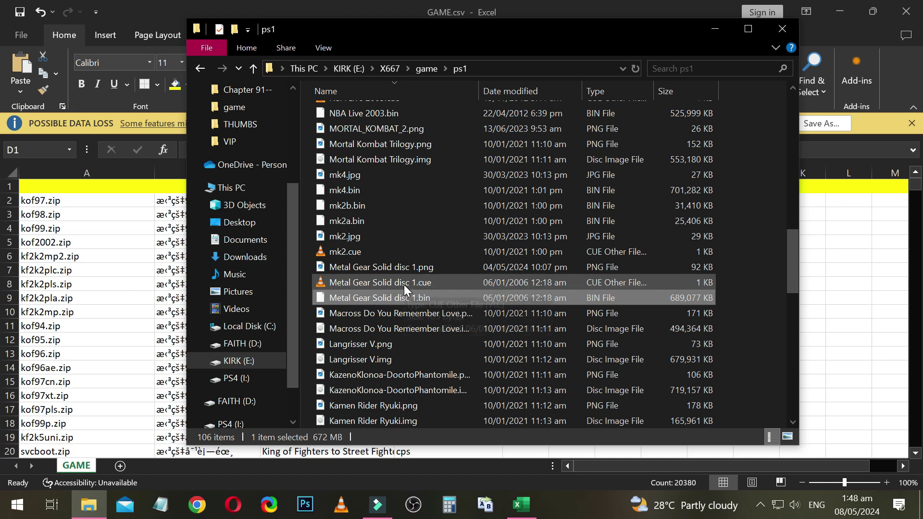
{"action": "left_click", "coordinate": [373, 284]}
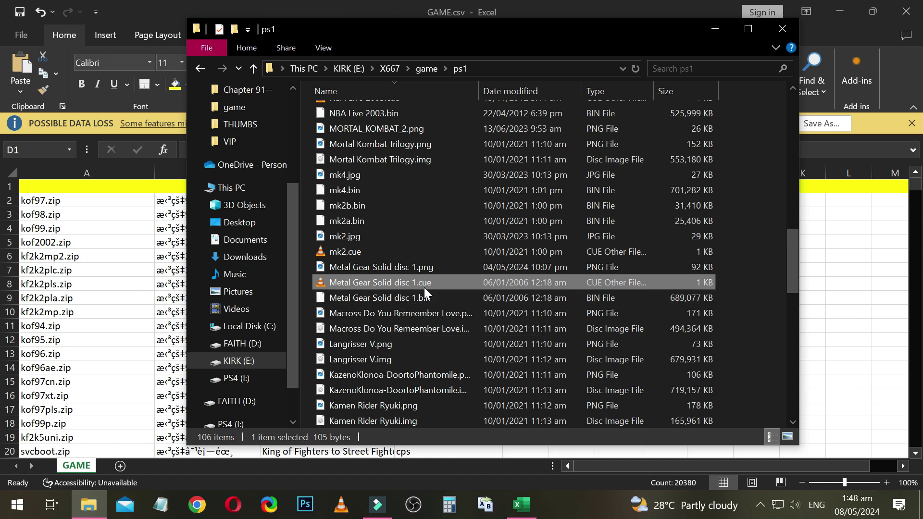
{"action": "right_click", "coordinate": [403, 286]}
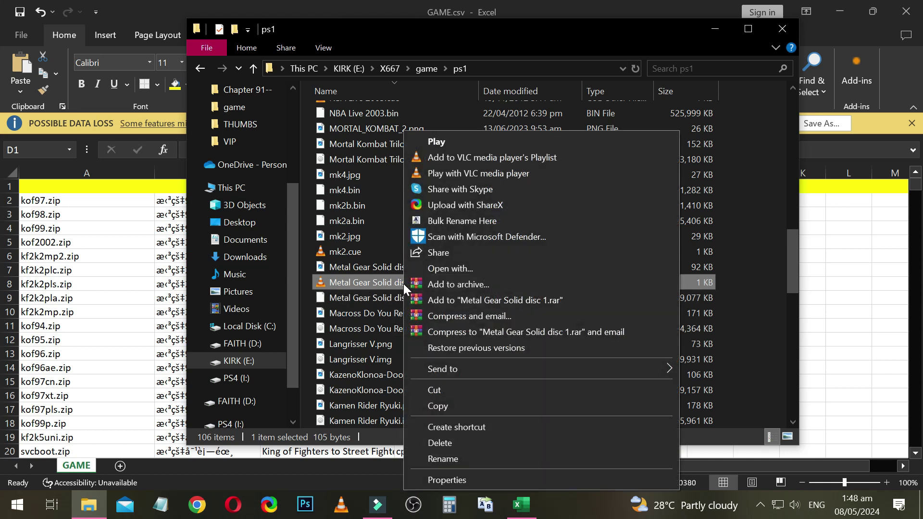
{"action": "left_click", "coordinate": [443, 458]}
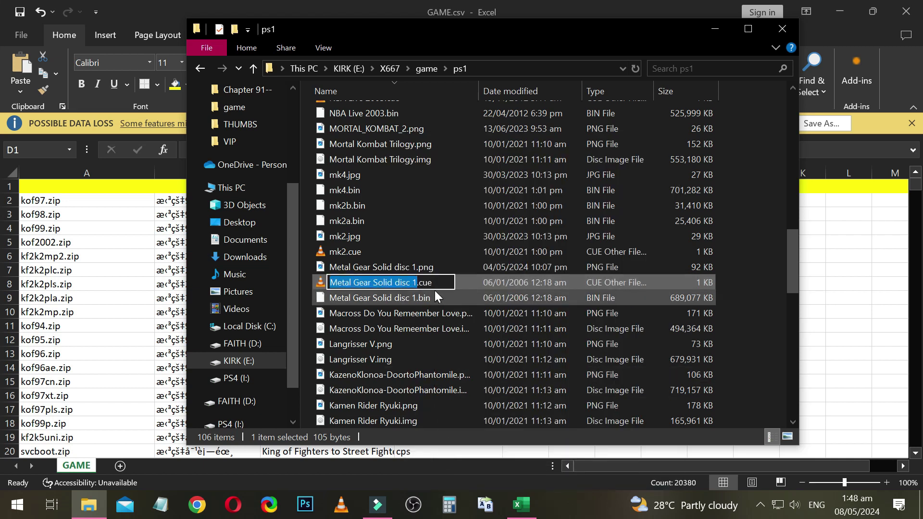
{"action": "key", "text": "ctrl+a"}
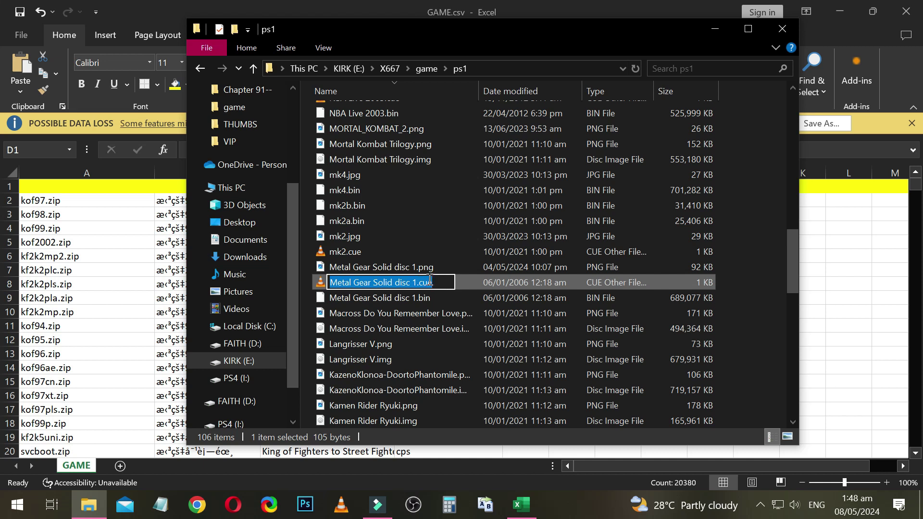
{"action": "right_click", "coordinate": [428, 281]}
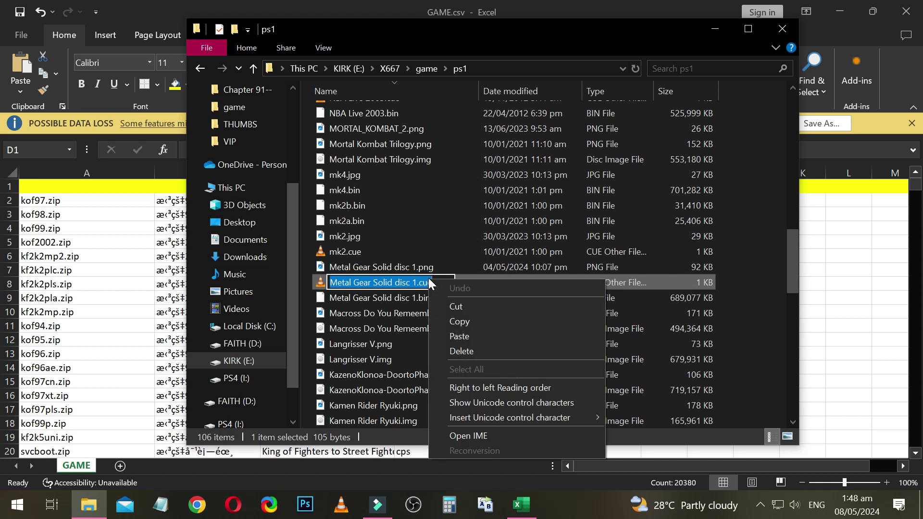
{"action": "left_click", "coordinate": [452, 320]}
{"action": "left_click", "coordinate": [390, 270]}
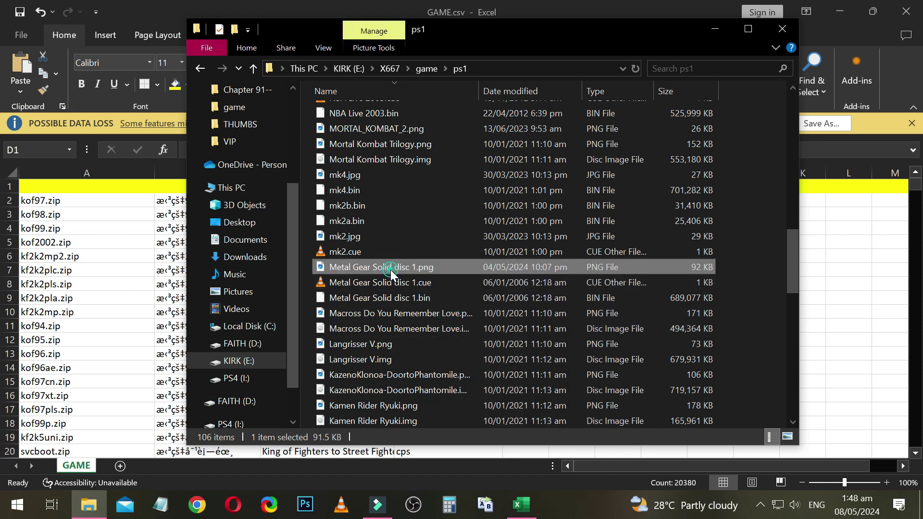
Switch back to GAME.csv in Excel and paste Metal Gear Solid disc 1.cue into cell A1
{"action": "left_click", "coordinate": [114, 186]}
{"action": "left_click", "coordinate": [72, 187]}
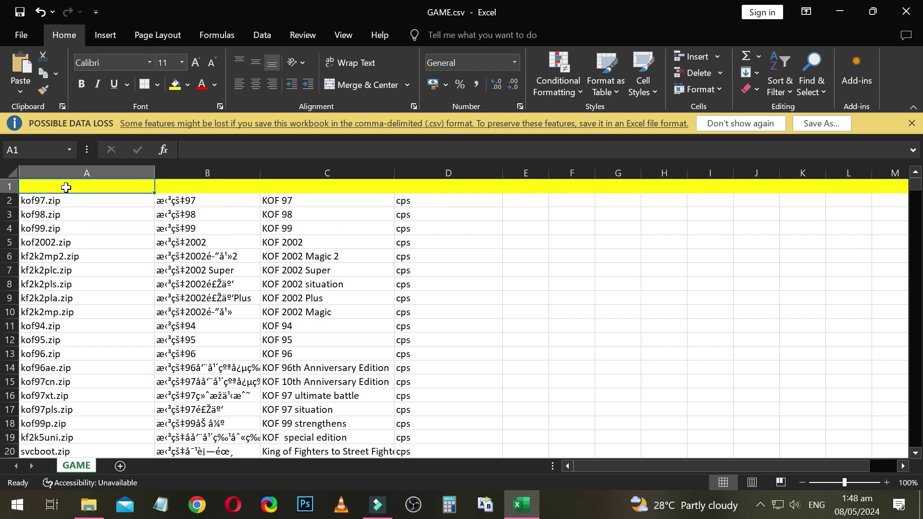
{"action": "double_click", "coordinate": [75, 187]}
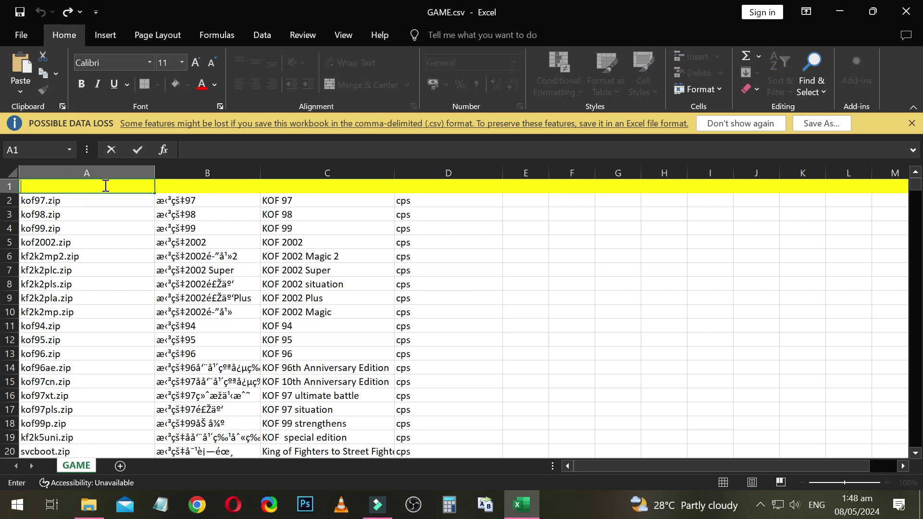
{"action": "key", "text": "ctrl+v"}
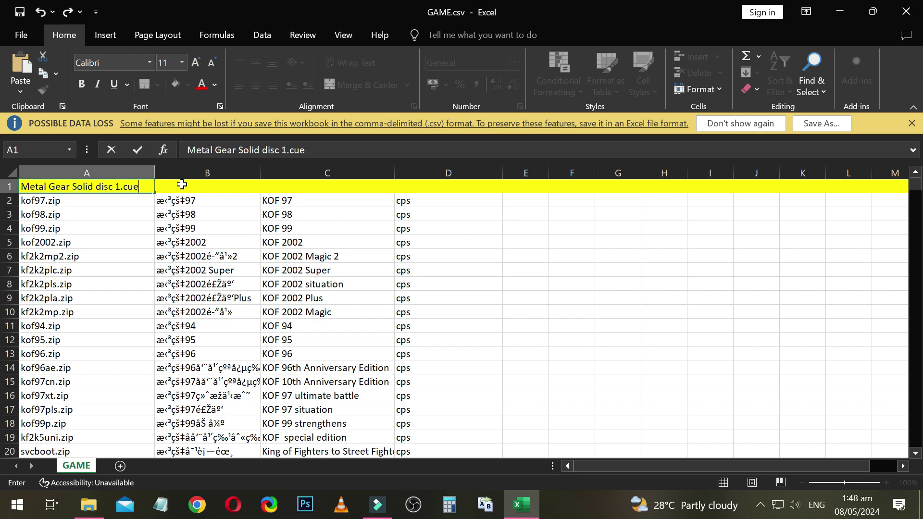
{"action": "left_click", "coordinate": [202, 190]}
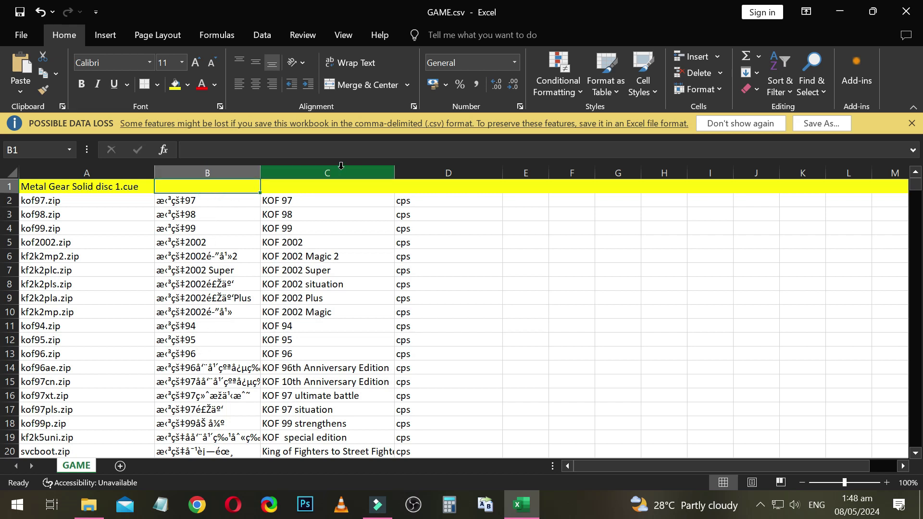
Enter the game title Metal Gear Solid disc 1, without the file extension, in cell C1
{"action": "left_click", "coordinate": [300, 187]}
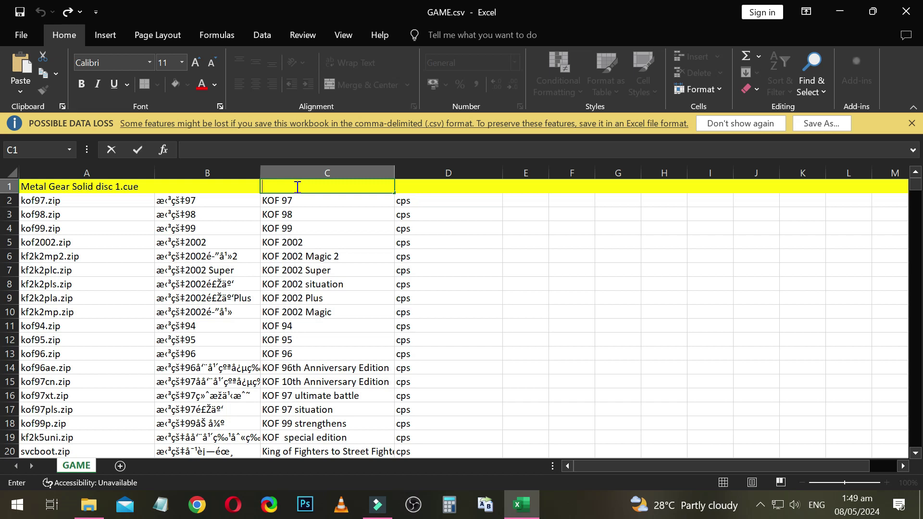
{"action": "key", "text": "ctrl+v"}
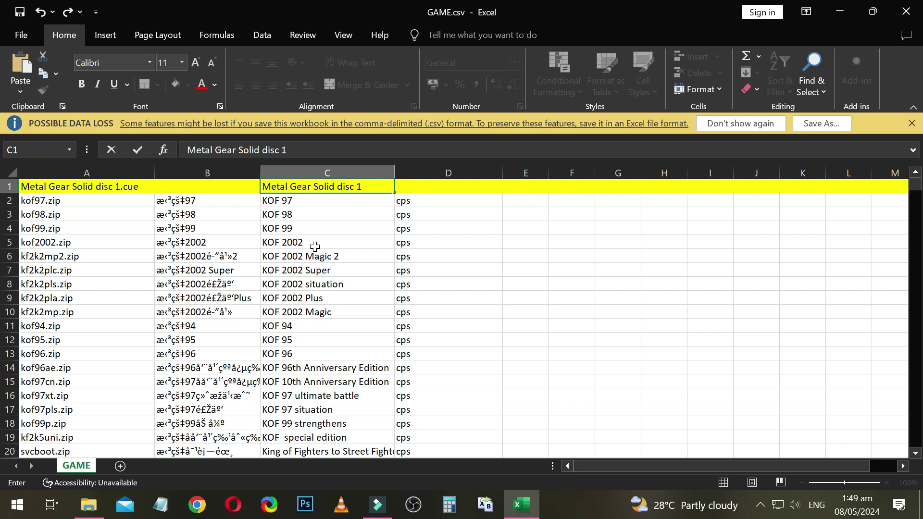
{"action": "key", "text": "Return"}
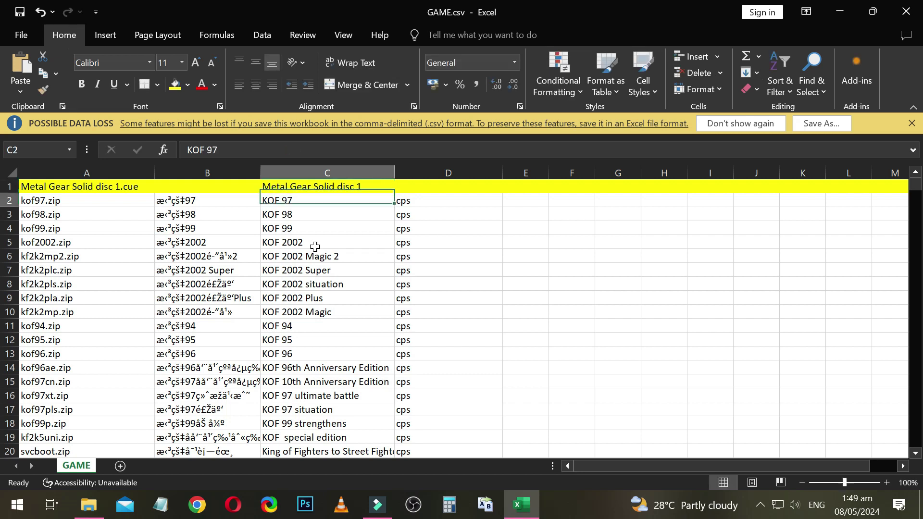
{"action": "left_click", "coordinate": [8, 184]}
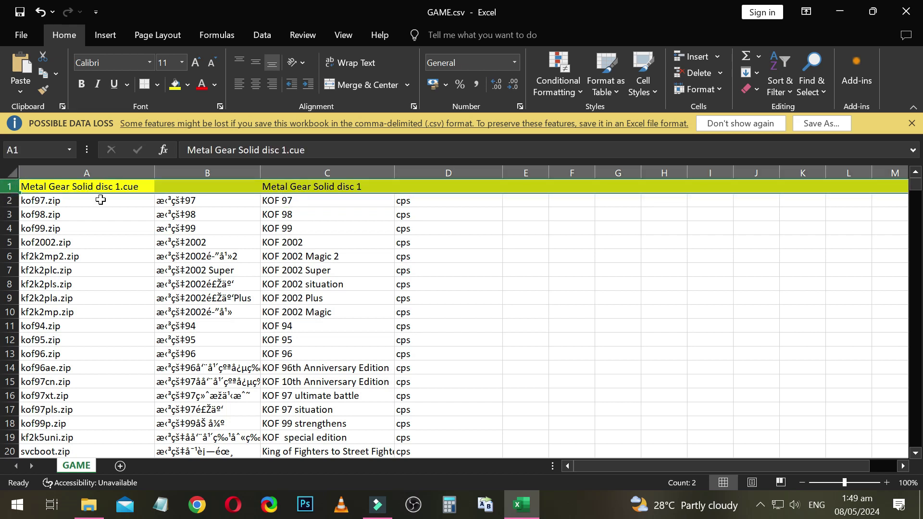
{"action": "left_click", "coordinate": [214, 192]}
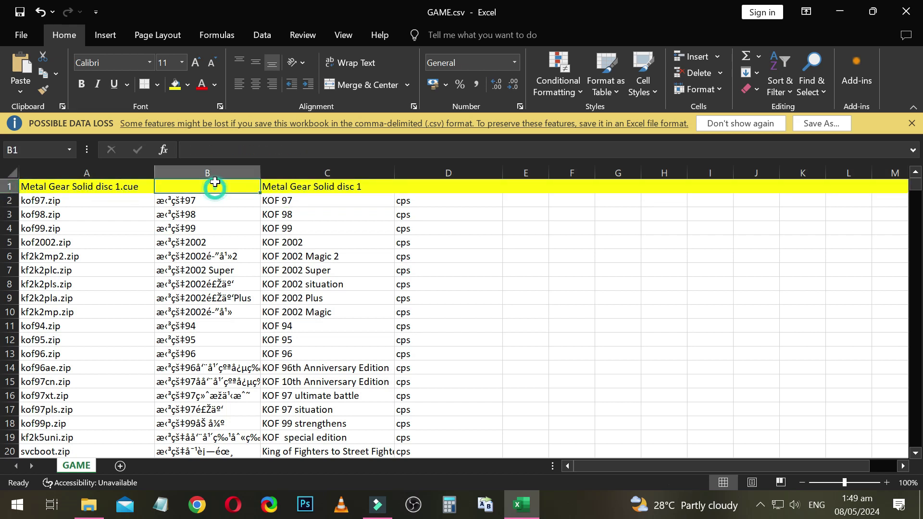
{"action": "left_click", "coordinate": [310, 192]}
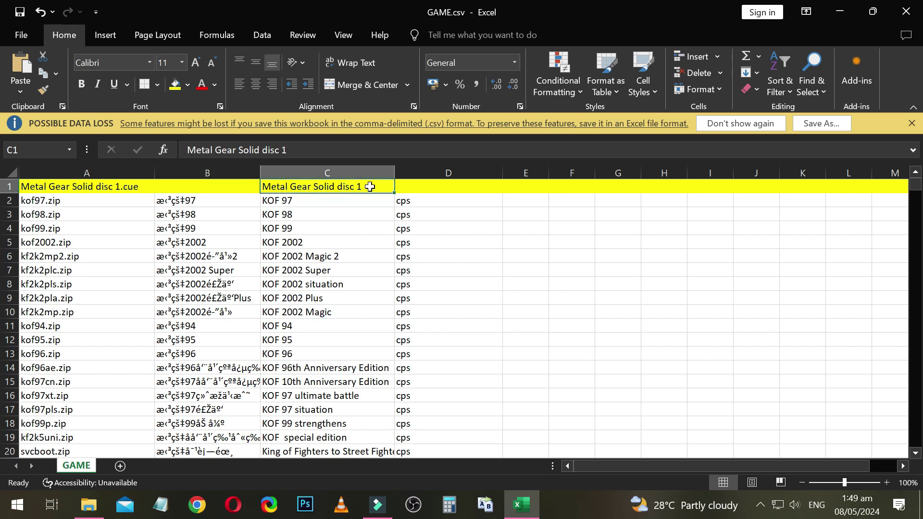
Enter ps1 as the new entry's system folder in cell D1
{"action": "left_click", "coordinate": [425, 188]}
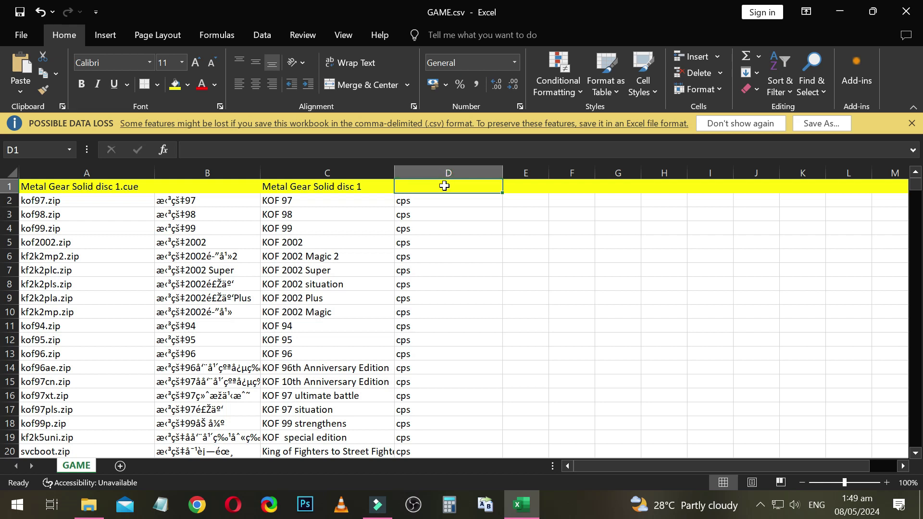
{"action": "left_click", "coordinate": [447, 187]}
{"action": "double_click", "coordinate": [450, 188]}
{"action": "type", "text": "ps1"}
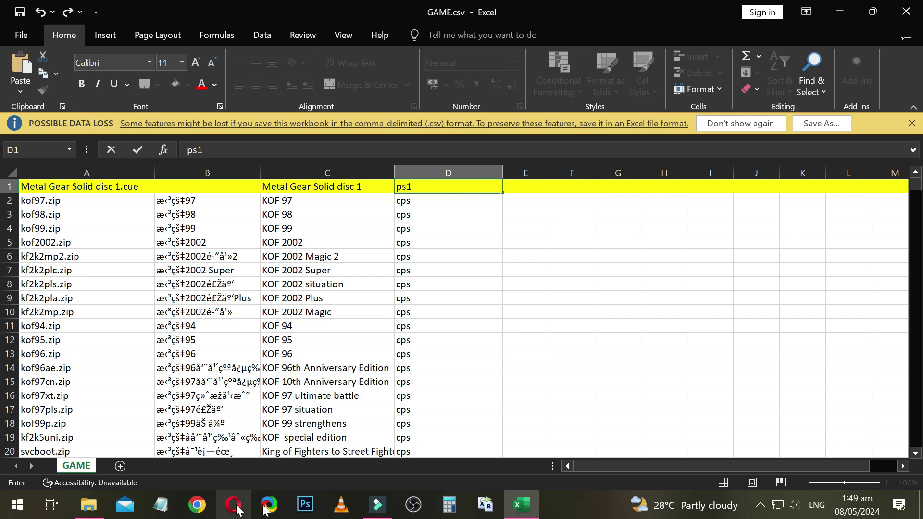
{"action": "left_click", "coordinate": [439, 201]}
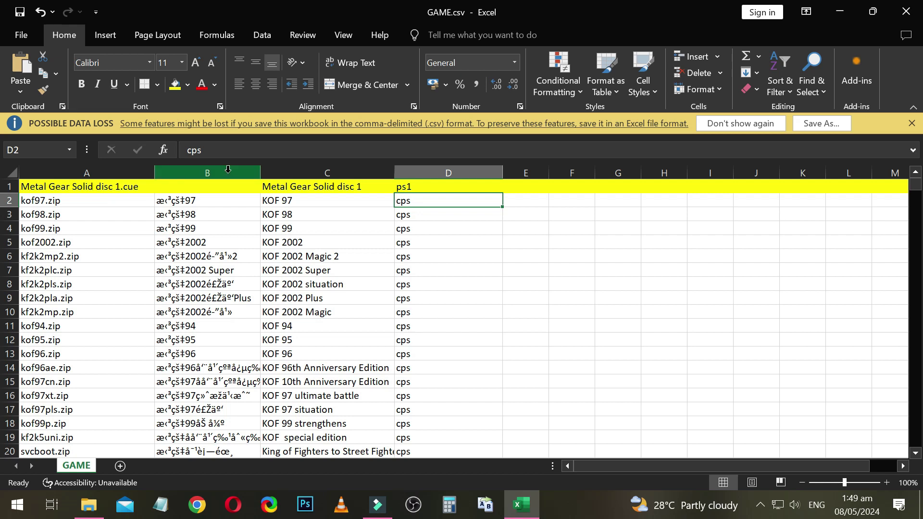
{"action": "left_click", "coordinate": [287, 193]}
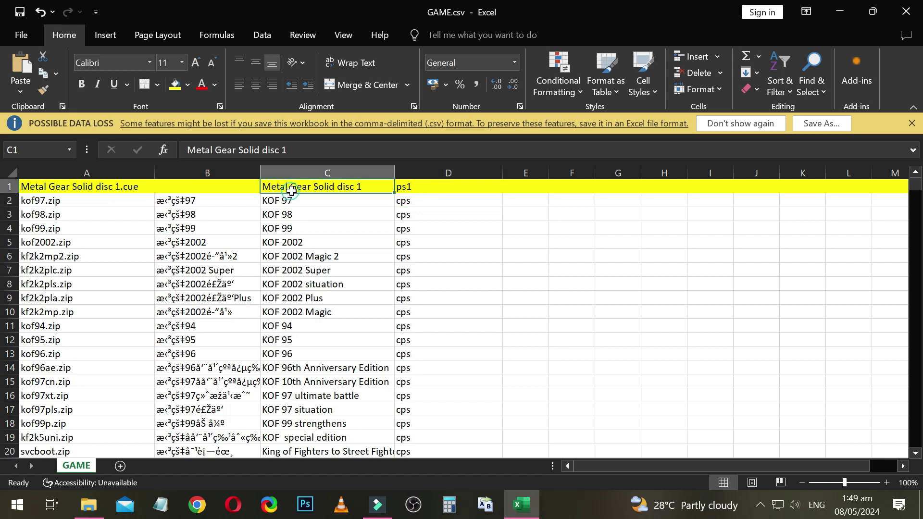
{"action": "left_click", "coordinate": [441, 192]}
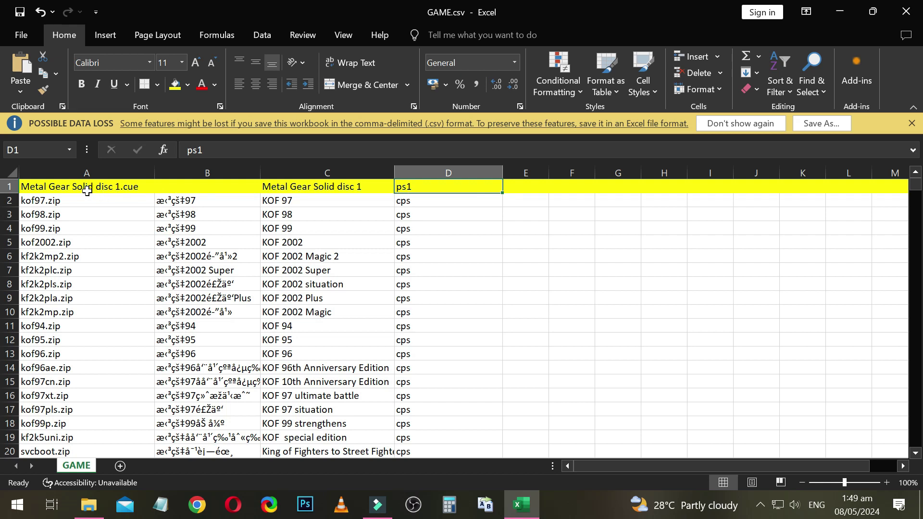
Switch to File Explorer and copy the full file name NBA Live 2003.cue from the ps1 folder, extension included, without renaming the file
{"action": "left_click", "coordinate": [89, 504]}
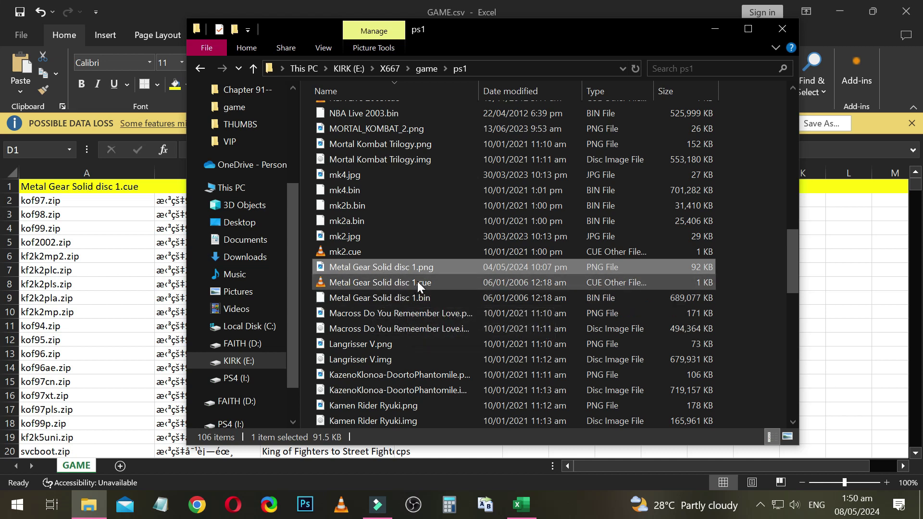
{"action": "scroll", "coordinate": [419, 282], "scroll_direction": "up", "scroll_amount": 2}
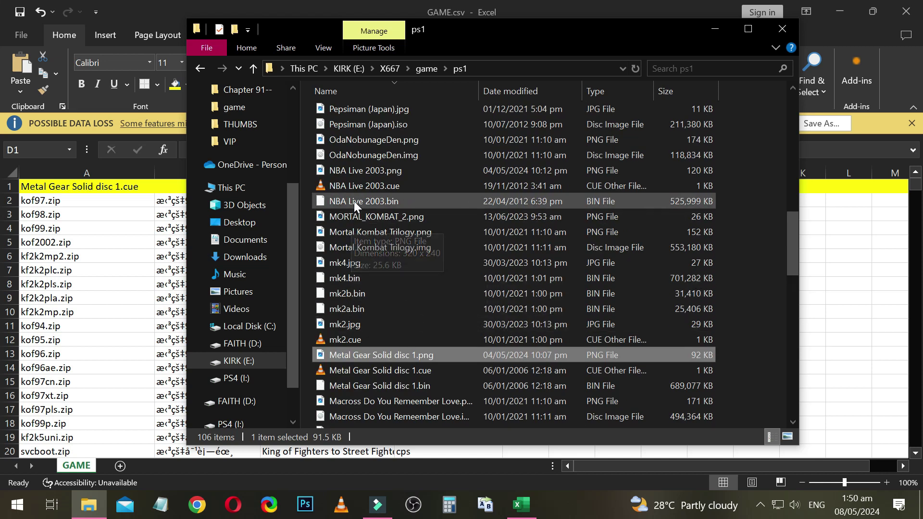
{"action": "scroll", "coordinate": [359, 190], "scroll_direction": "up", "scroll_amount": 1}
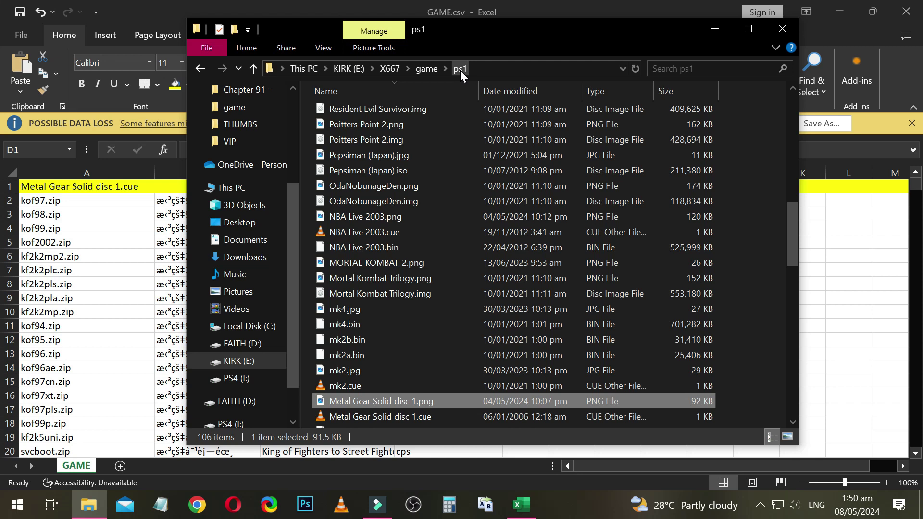
{"action": "right_click", "coordinate": [351, 233]}
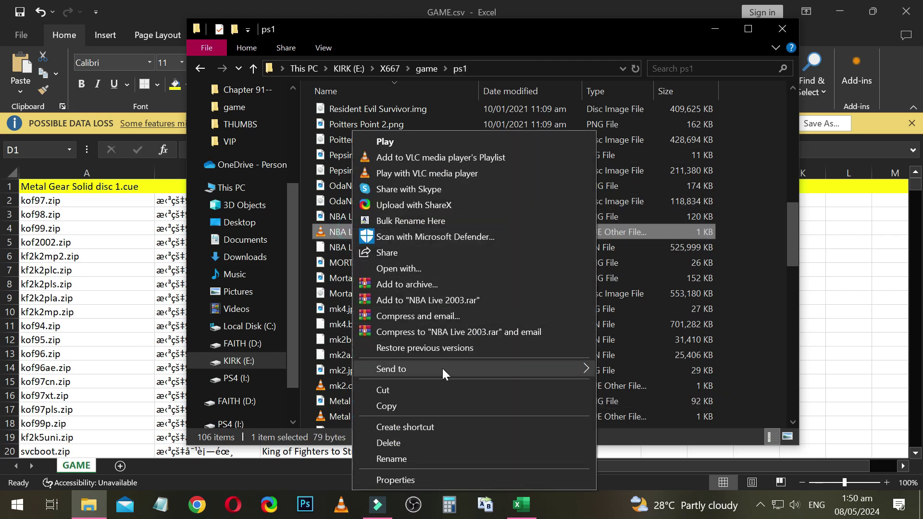
{"action": "left_click", "coordinate": [423, 459]}
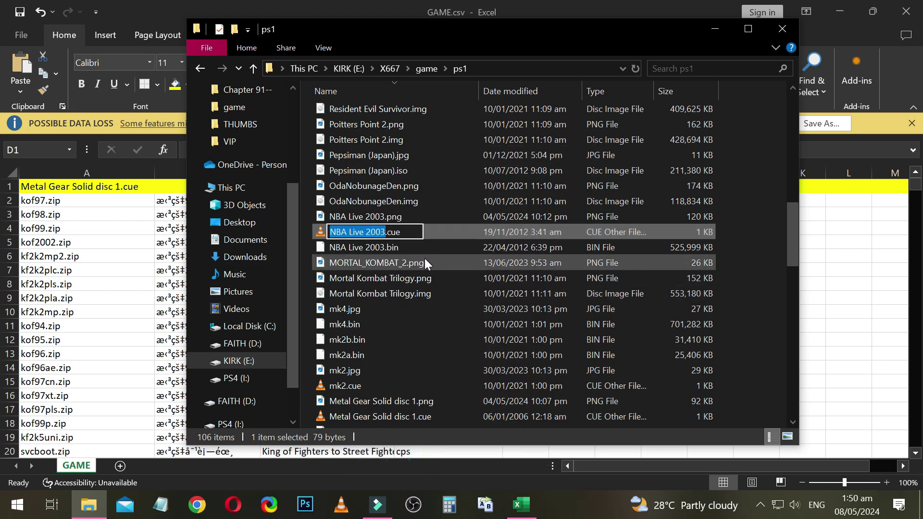
{"action": "key", "text": "ctrl+a"}
{"action": "key", "text": "ctrl+c"}
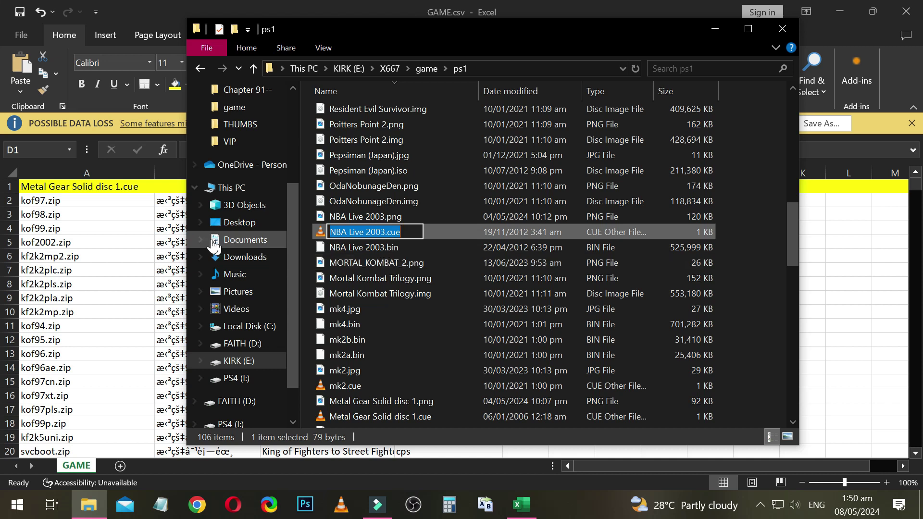
Back in GAME.csv in Excel, insert a blank row above the Metal Gear Solid entry and paste NBA Live 2003.cue into cell A1
{"action": "left_click", "coordinate": [80, 189]}
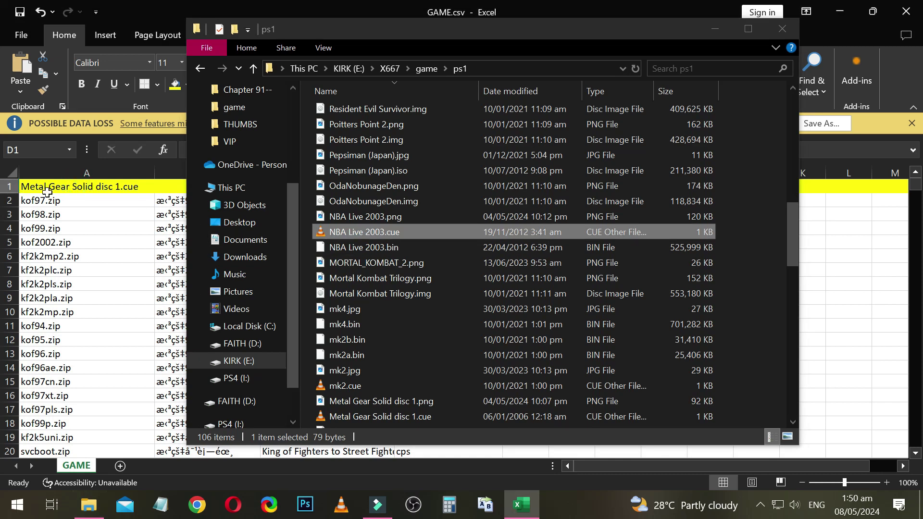
{"action": "left_click_drag", "start_coordinate": [558, 32], "coordinate": [640, 27]}
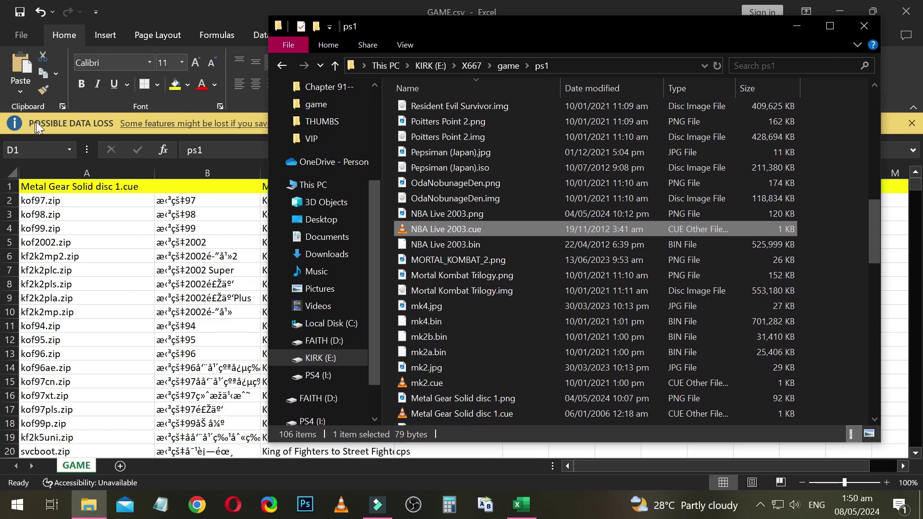
{"action": "left_click", "coordinate": [8, 183]}
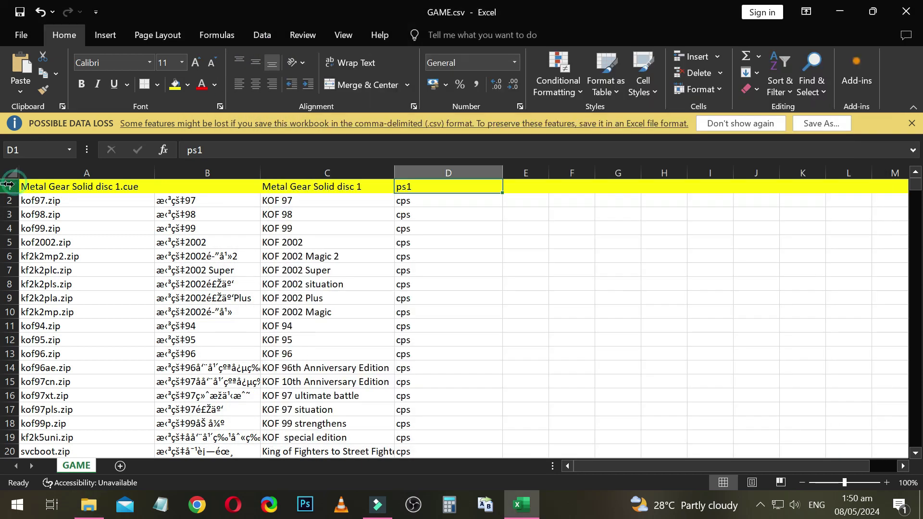
{"action": "right_click", "coordinate": [9, 185]}
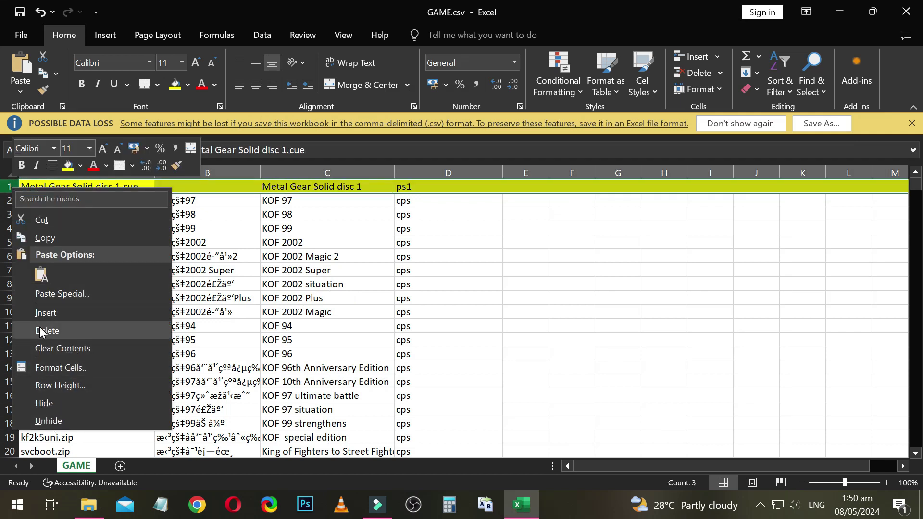
{"action": "left_click", "coordinate": [57, 312]}
{"action": "double_click", "coordinate": [67, 188]}
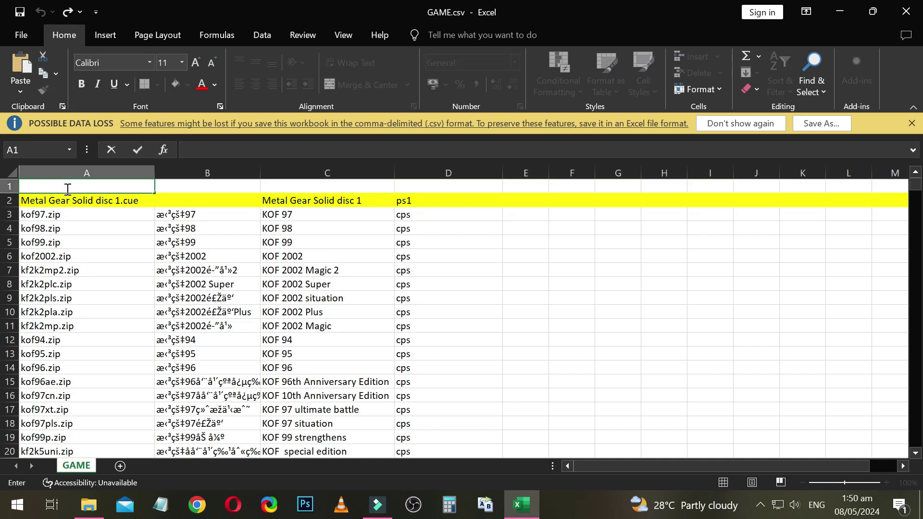
{"action": "key", "text": "ctrl+v"}
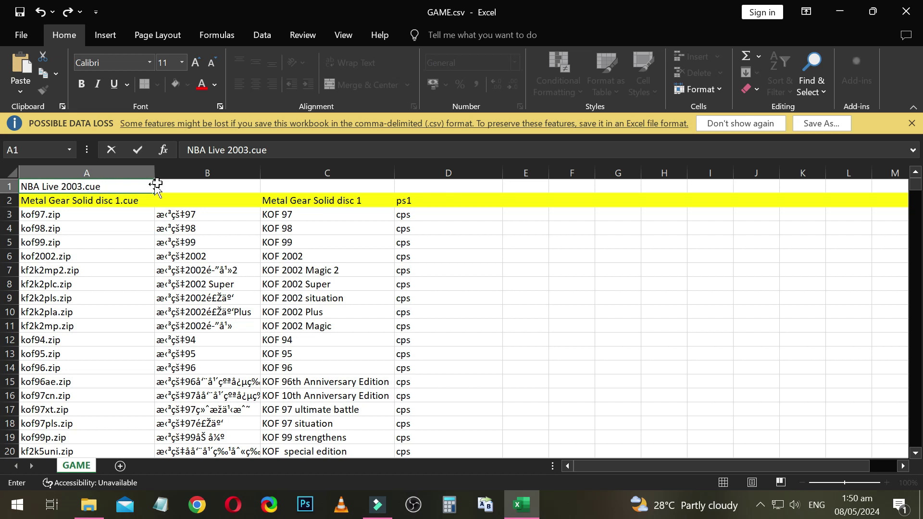
{"action": "left_click", "coordinate": [223, 173]}
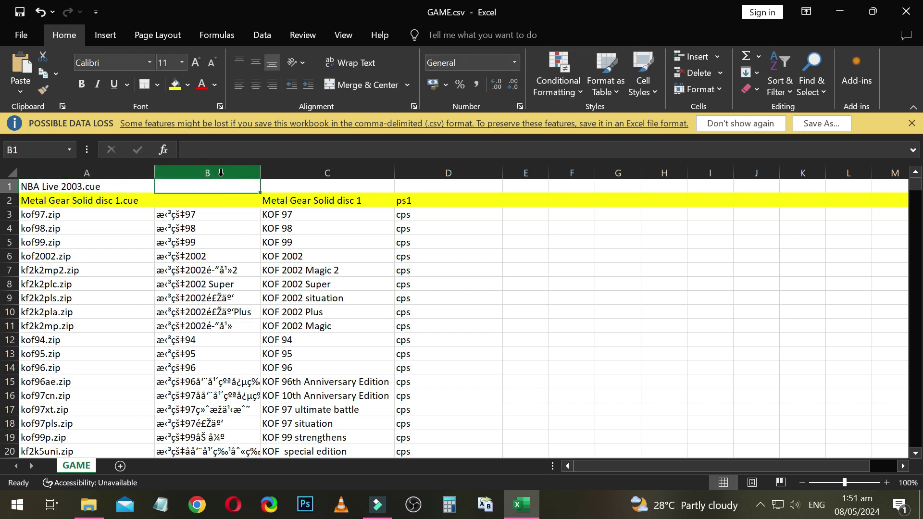
Enter the game title NBA Live 2003, without the file extension, in cell C1
{"action": "left_click", "coordinate": [258, 183]}
{"action": "double_click", "coordinate": [291, 187]}
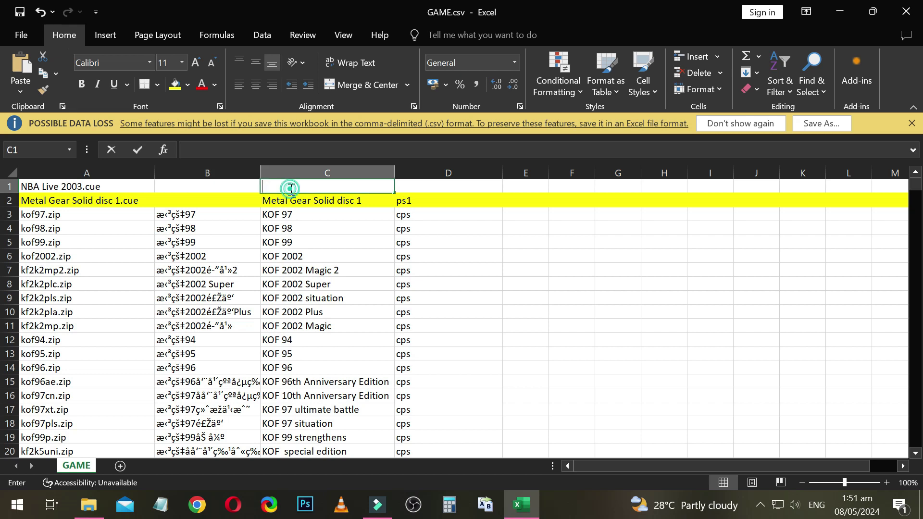
{"action": "left_click", "coordinate": [302, 187]}
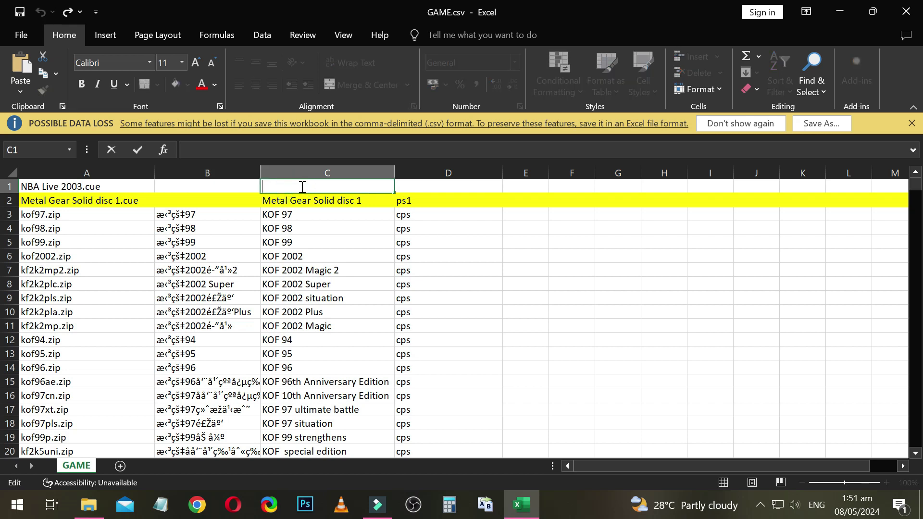
{"action": "key", "text": "ctrl+v"}
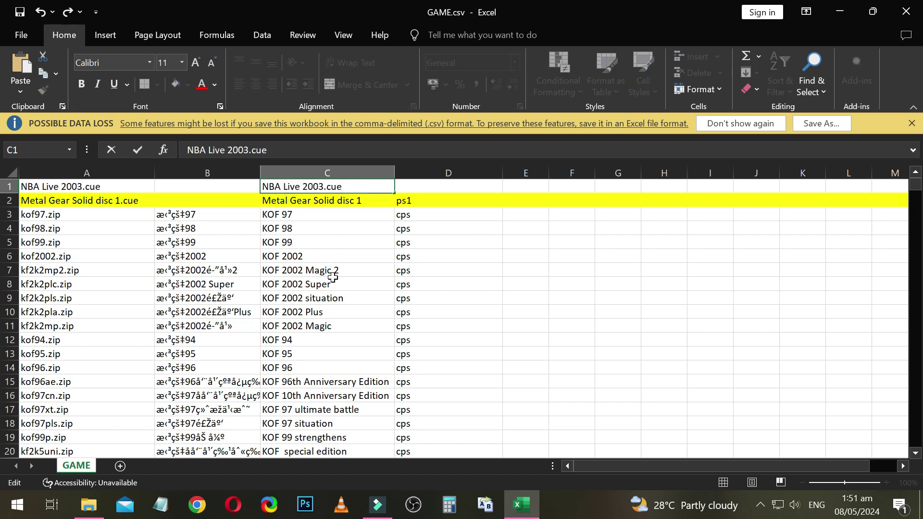
{"action": "key", "text": "BackSpace"}
{"action": "key", "text": "BackSpace"}
Enter ps1 as the NBA Live 2003 entry's system folder in cell D1
{"action": "left_click", "coordinate": [410, 188]}
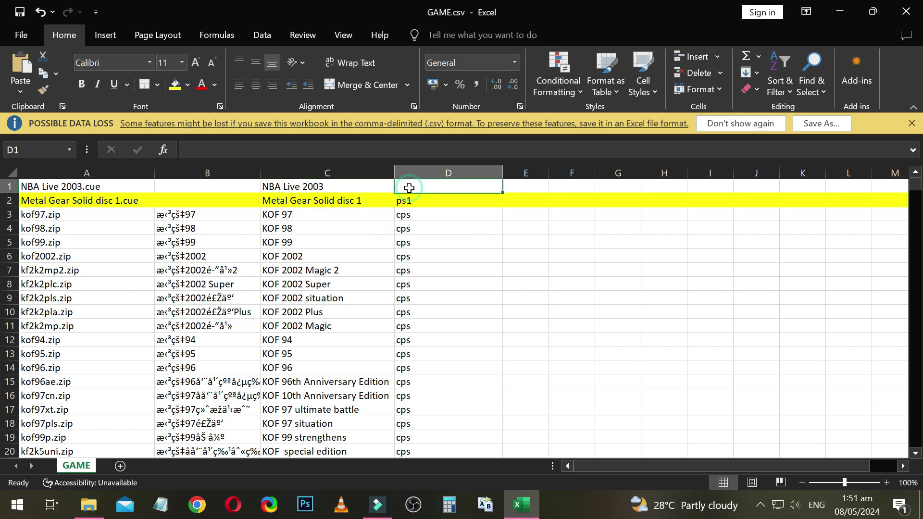
{"action": "type", "text": "ps1"}
{"action": "key", "text": "Return"}
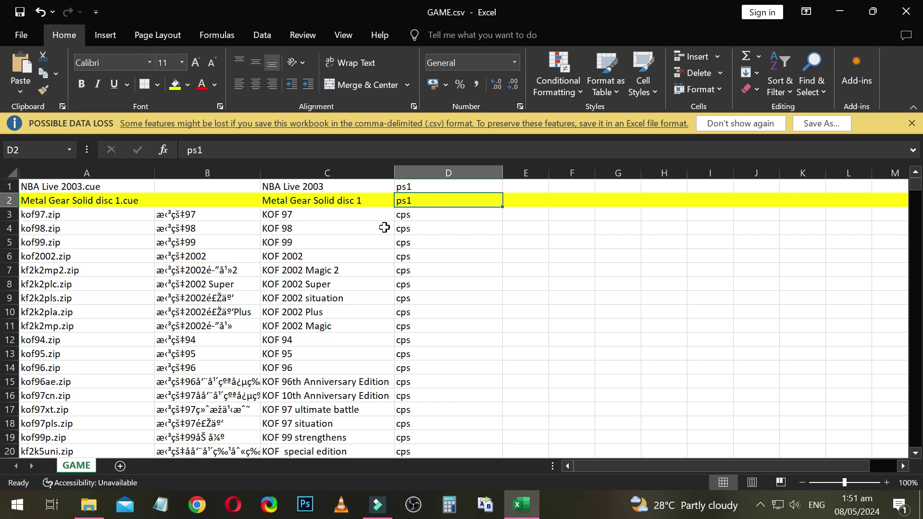
Highlight the whole NBA Live 2003 row with a yellow fill
{"action": "left_click", "coordinate": [53, 185]}
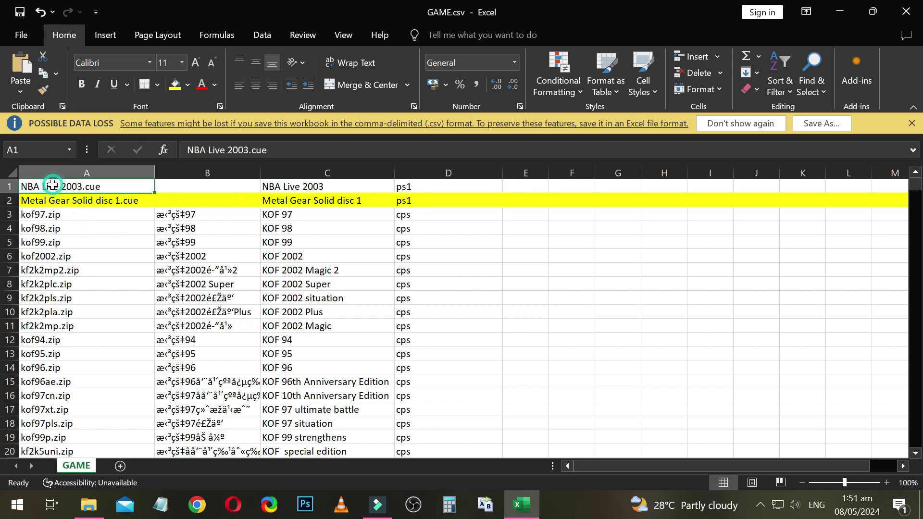
{"action": "left_click", "coordinate": [10, 187]}
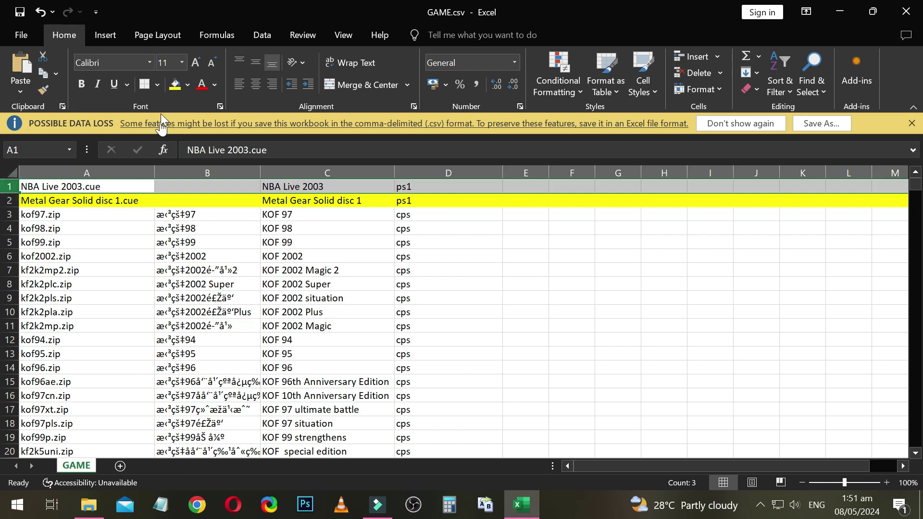
{"action": "left_click", "coordinate": [175, 84]}
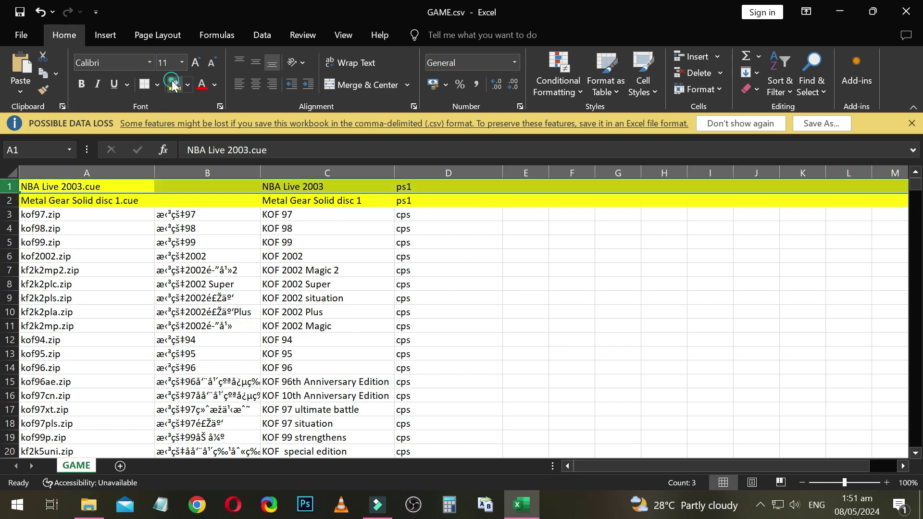
{"action": "left_click", "coordinate": [212, 200]}
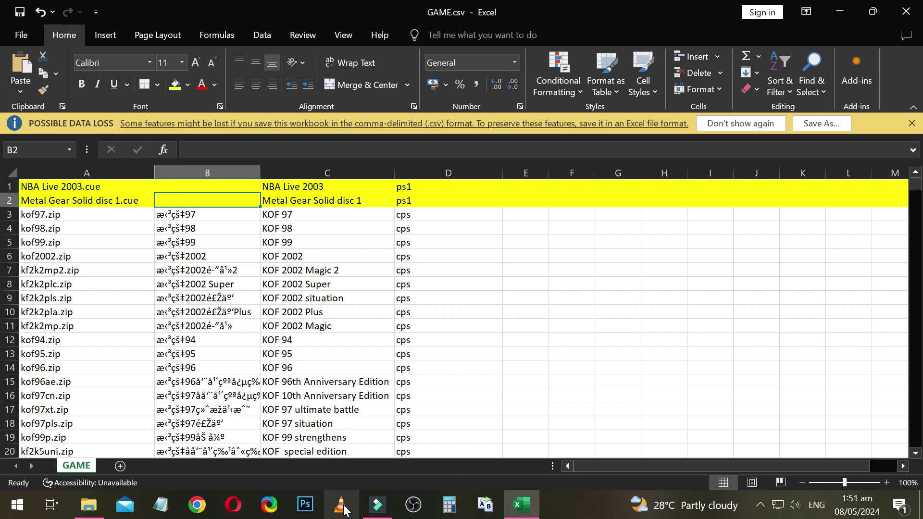
Switch to File Explorer and copy the full file name Vagrant Story (USA).cue from the ps1 folder, leaving the file's name as it is
{"action": "left_click", "coordinate": [88, 505]}
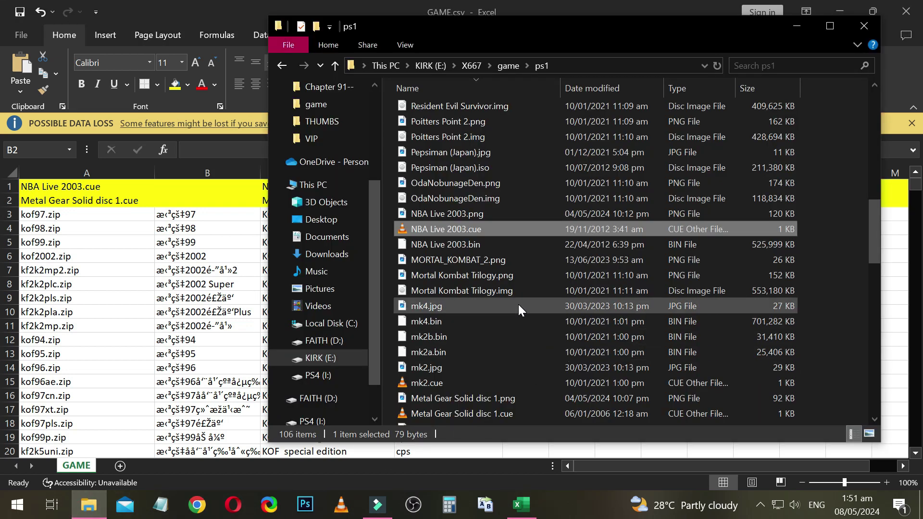
{"action": "scroll", "coordinate": [518, 305], "scroll_direction": "up", "scroll_amount": 1}
{"action": "scroll", "coordinate": [517, 305], "scroll_direction": "up", "scroll_amount": 3}
{"action": "scroll", "coordinate": [518, 305], "scroll_direction": "up", "scroll_amount": 8}
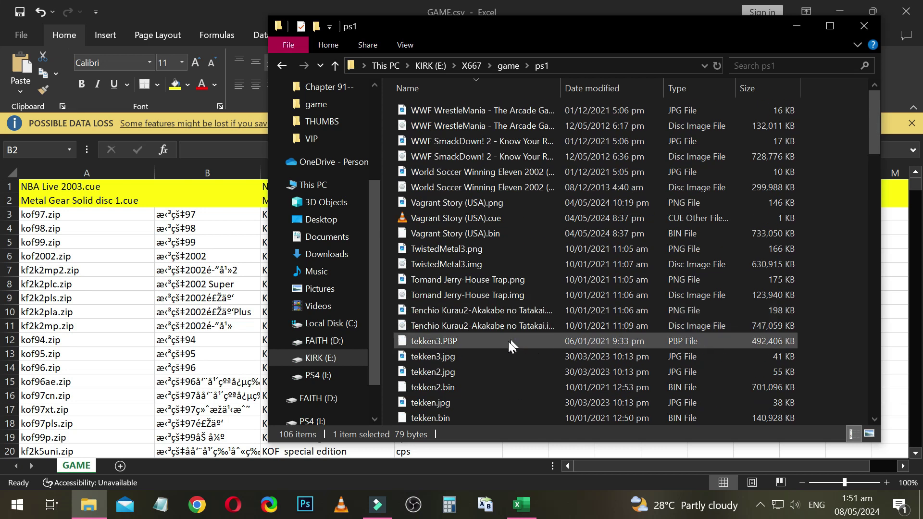
{"action": "left_click", "coordinate": [433, 233]}
{"action": "left_click", "coordinate": [437, 219]}
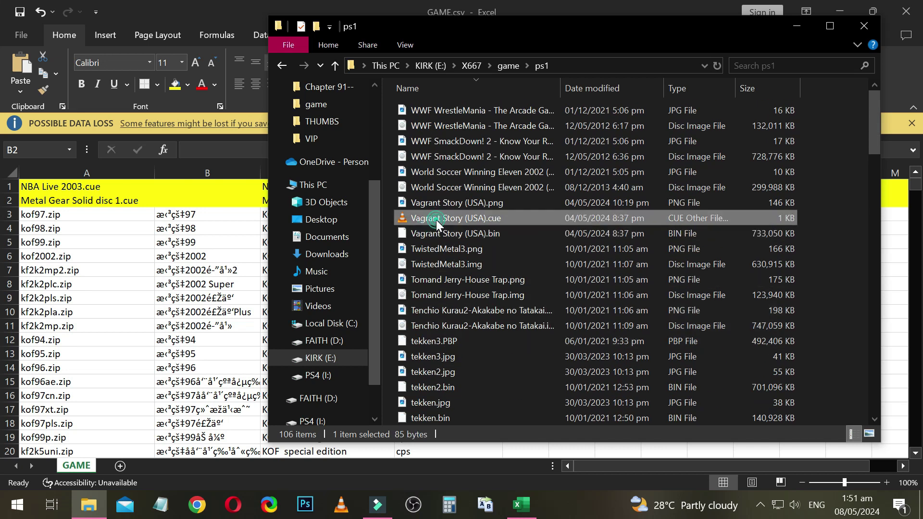
{"action": "left_click", "coordinate": [433, 233]}
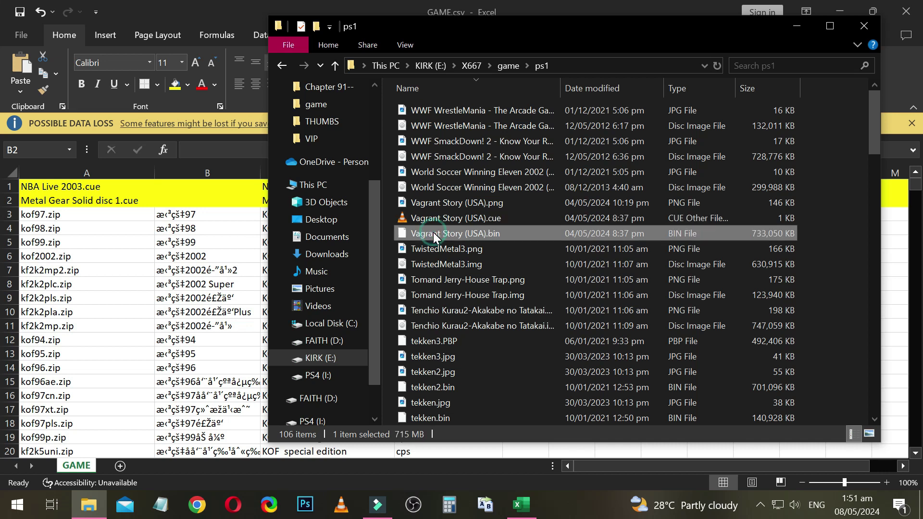
{"action": "right_click", "coordinate": [431, 219]}
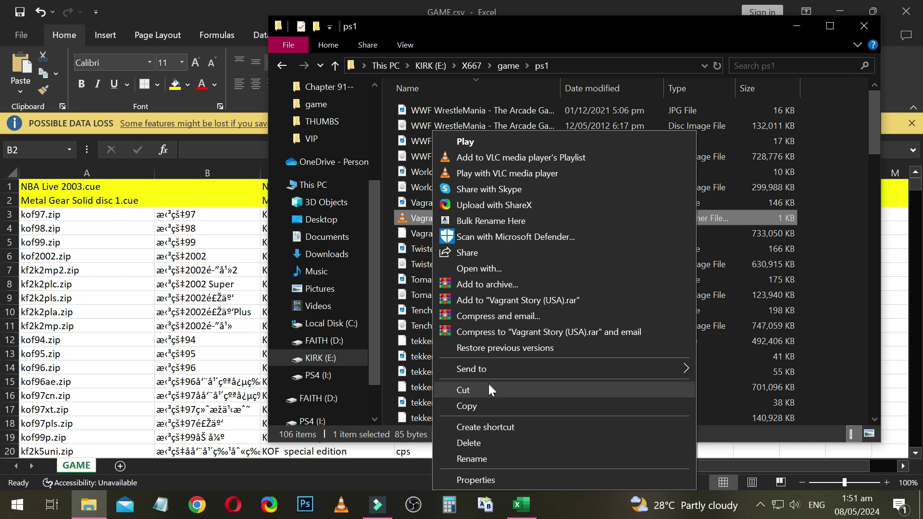
{"action": "left_click", "coordinate": [480, 459]}
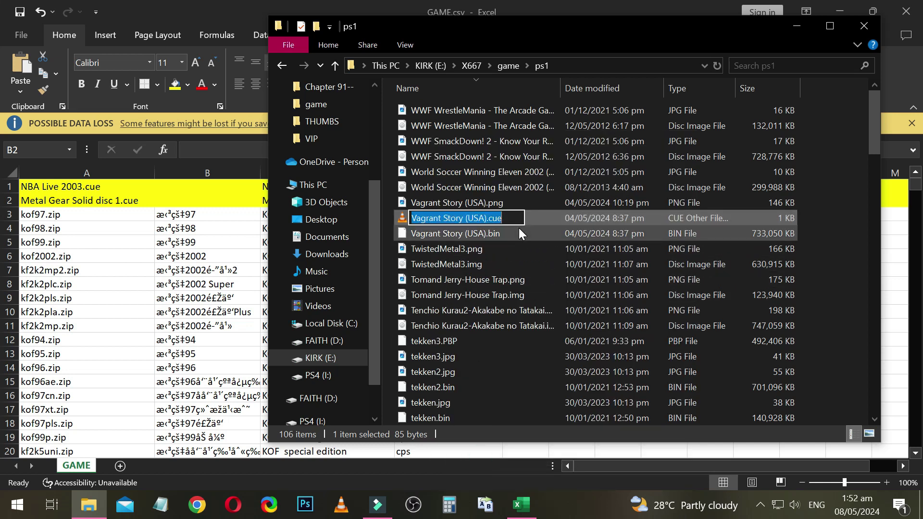
{"action": "left_click", "coordinate": [497, 250]}
Return to GAME.csv in Excel, insert a blank row above the NBA Live 2003 entry and enter Vagrant Story (USA).cue in cell A1
{"action": "left_click", "coordinate": [30, 196]}
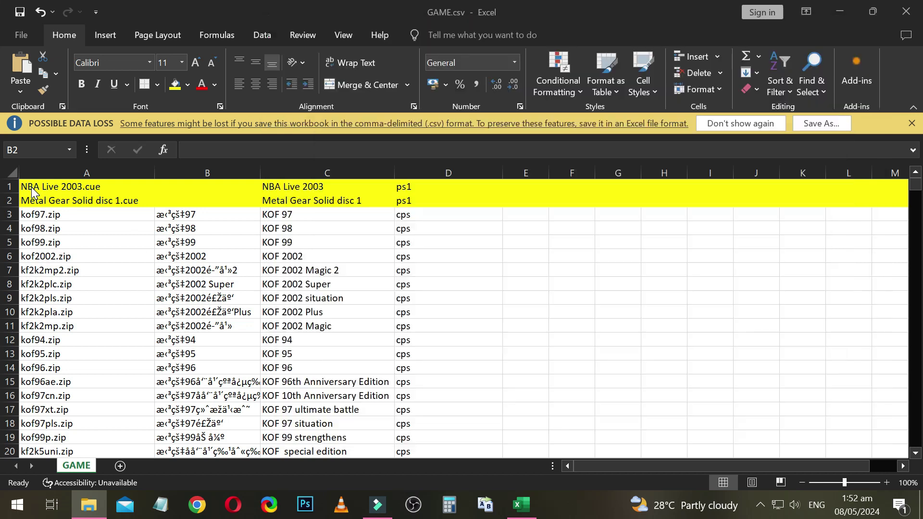
{"action": "left_click", "coordinate": [7, 186]}
{"action": "right_click", "coordinate": [7, 186]}
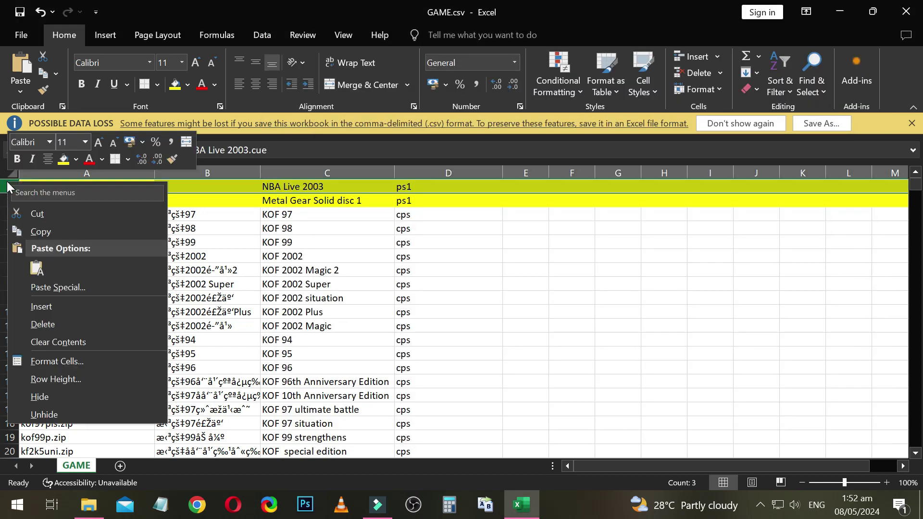
{"action": "left_click", "coordinate": [92, 306]}
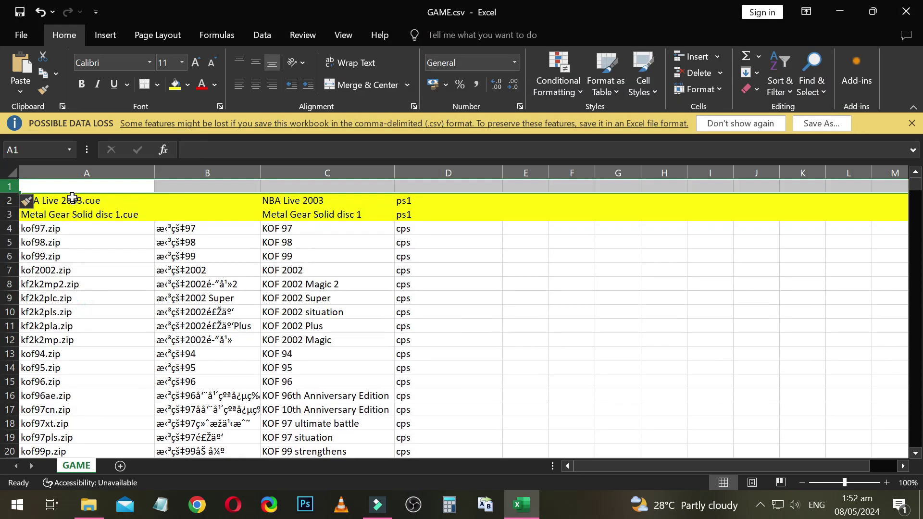
{"action": "left_click", "coordinate": [71, 187]}
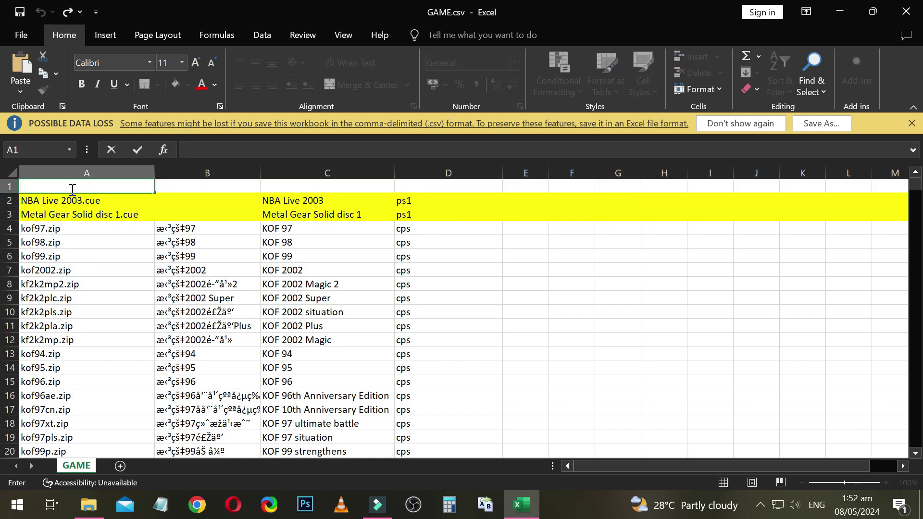
{"action": "type", "text": "Vagrant Story (USA).cue"}
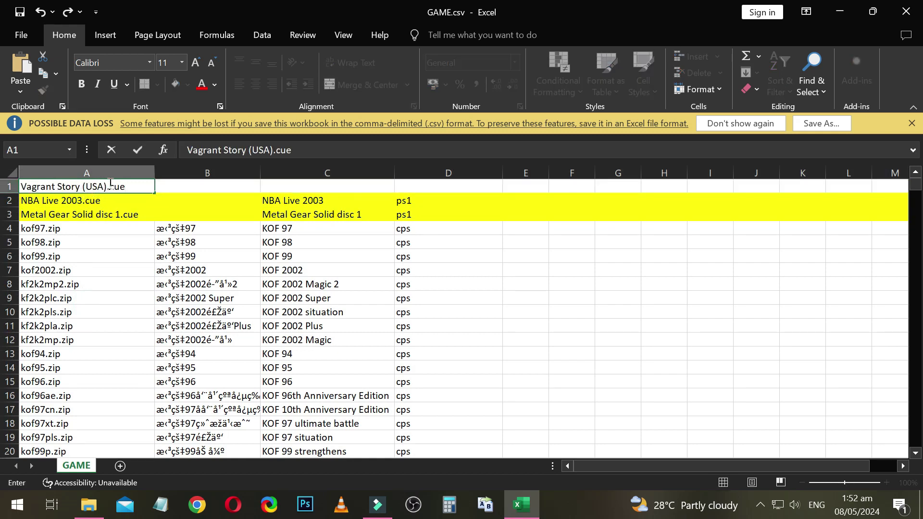
{"action": "left_click", "coordinate": [178, 189]}
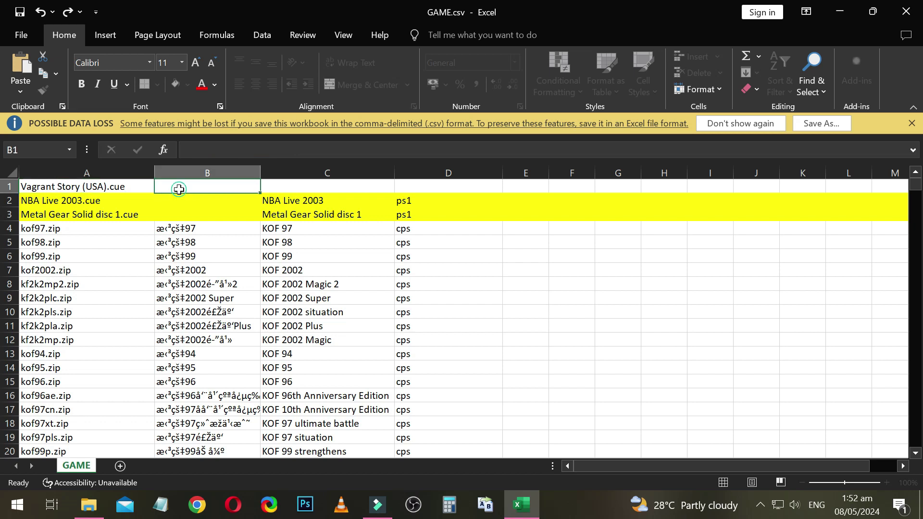
Enter the game title Vagrant Story (USA), without the .cue extension, in cell C1
{"action": "double_click", "coordinate": [306, 186]}
{"action": "type", "text": "Vagrant Story (USA).cue"}
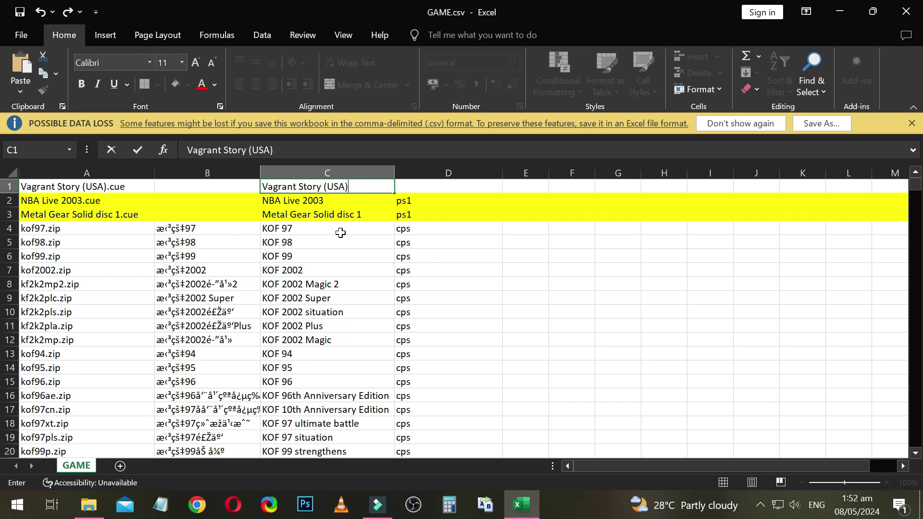
Enter ps1 in cell D1 and highlight the whole Vagrant Story (USA) row with a yellow fill
{"action": "left_click", "coordinate": [452, 186]}
{"action": "double_click", "coordinate": [452, 186]}
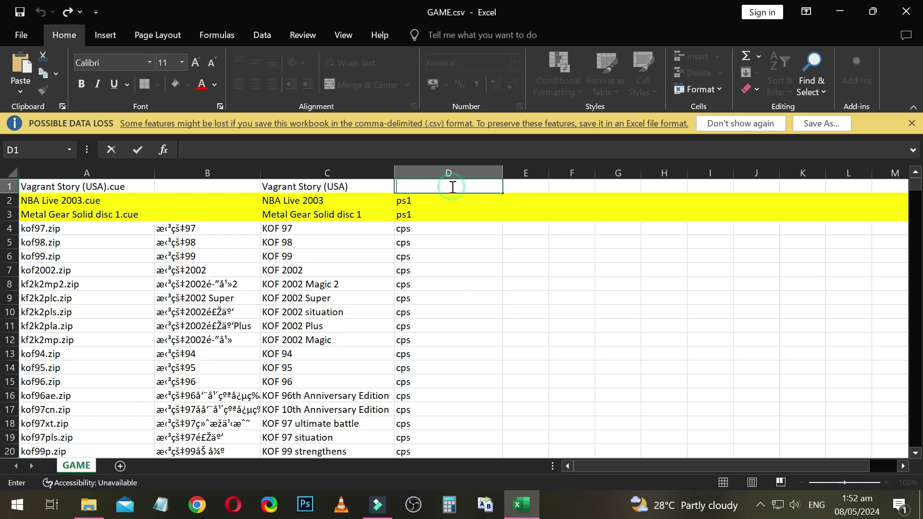
{"action": "type", "text": "ps1"}
{"action": "key", "text": "Return"}
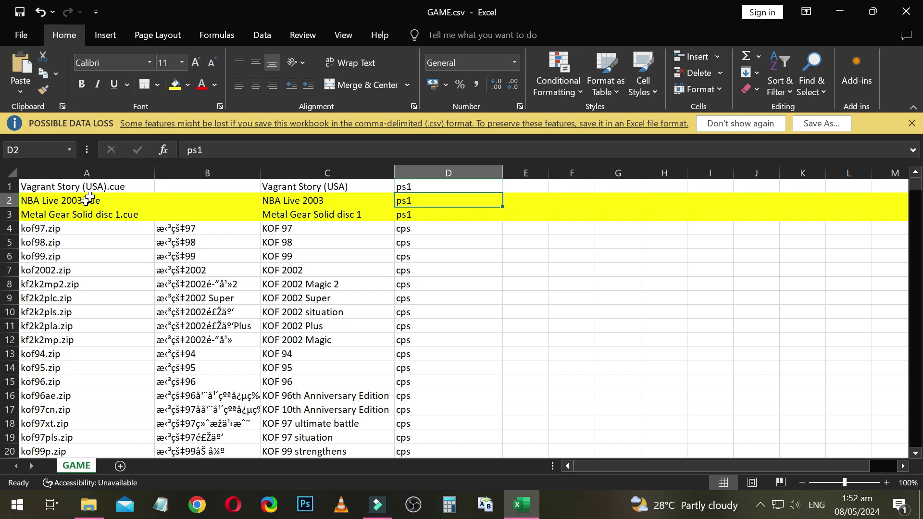
{"action": "left_click", "coordinate": [11, 187]}
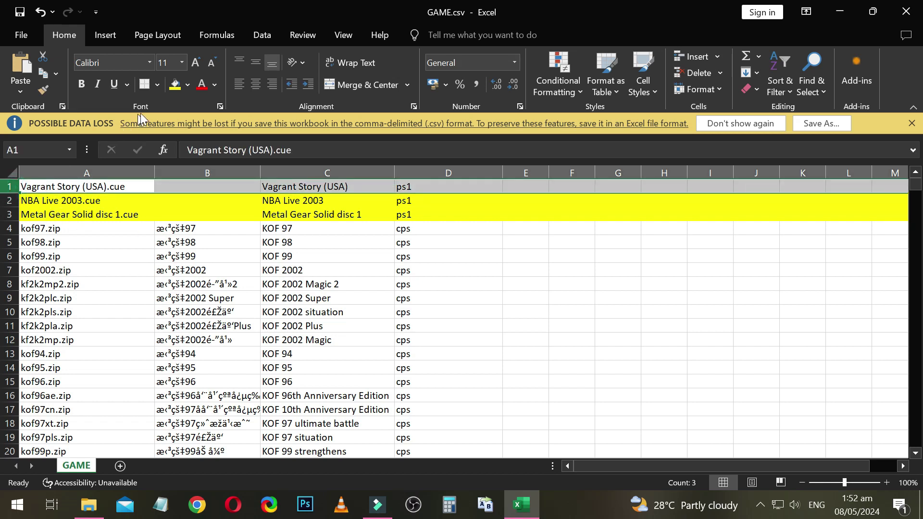
{"action": "left_click", "coordinate": [175, 85]}
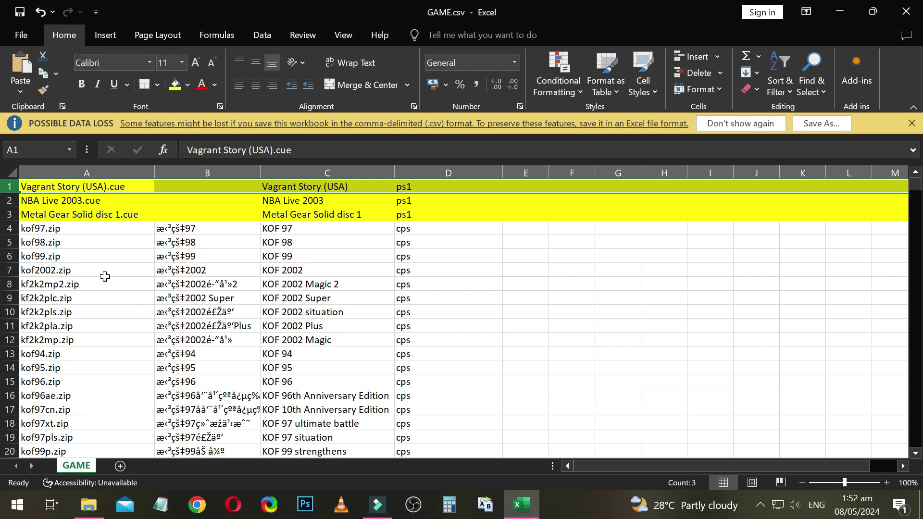
Switch to File Explorer and open the mame folder inside X667\game
{"action": "key", "text": "alt+Tab"}
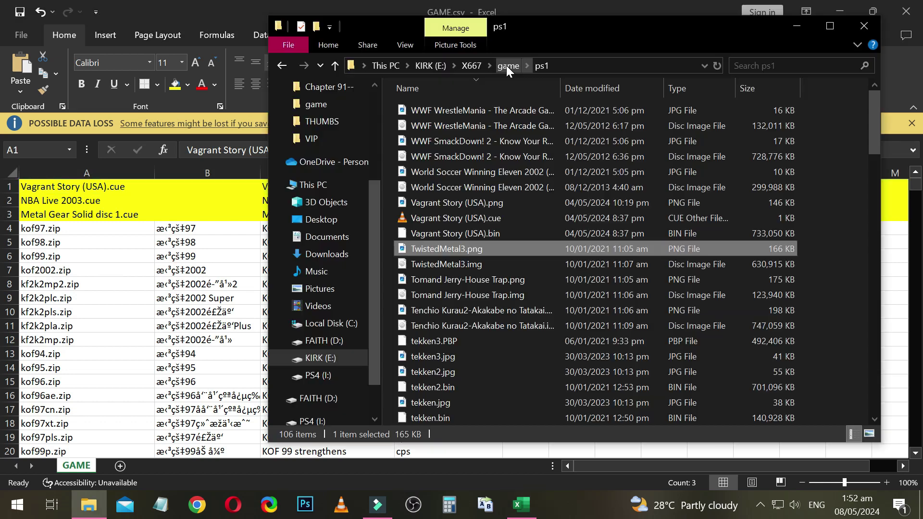
{"action": "left_click", "coordinate": [468, 66]}
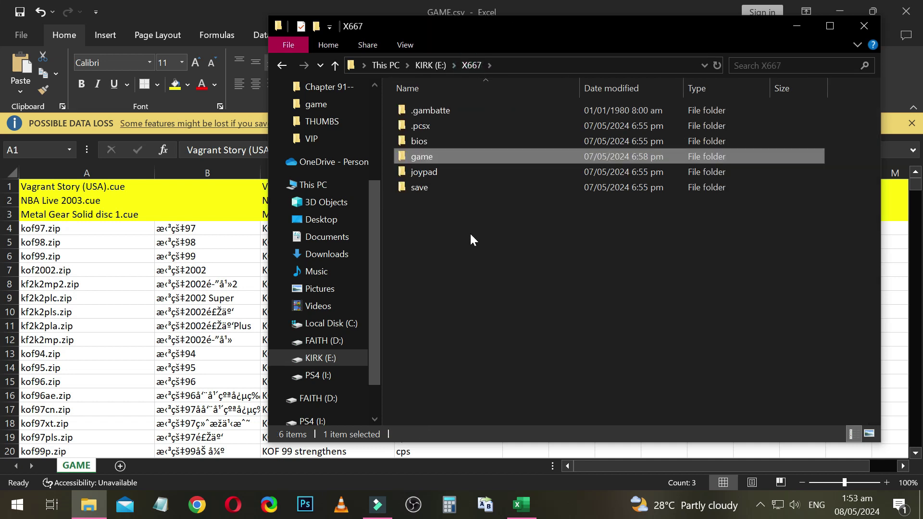
{"action": "double_click", "coordinate": [436, 156]}
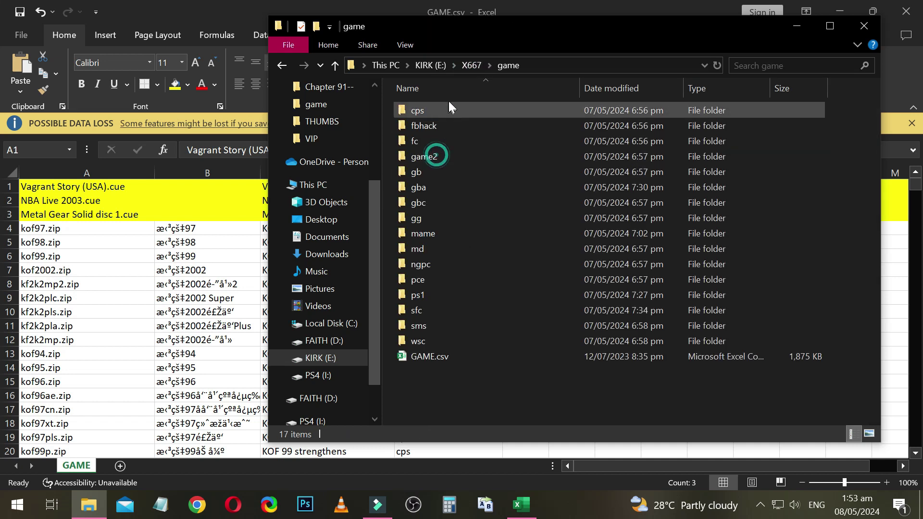
{"action": "double_click", "coordinate": [421, 234]}
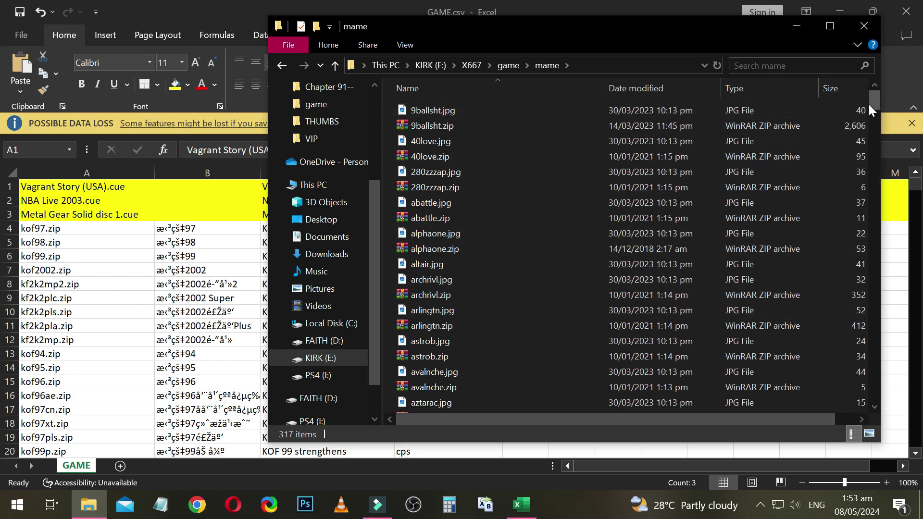
Find galpanic.zip in the mame folder and copy its full file name, including the extension
{"action": "left_click_drag", "start_coordinate": [873, 103], "coordinate": [843, 214]}
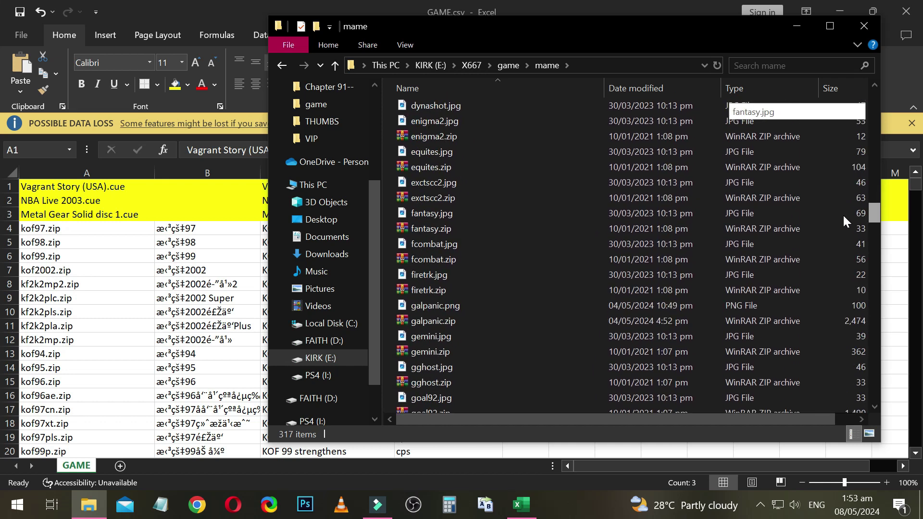
{"action": "left_click_drag", "start_coordinate": [844, 214], "coordinate": [841, 225]}
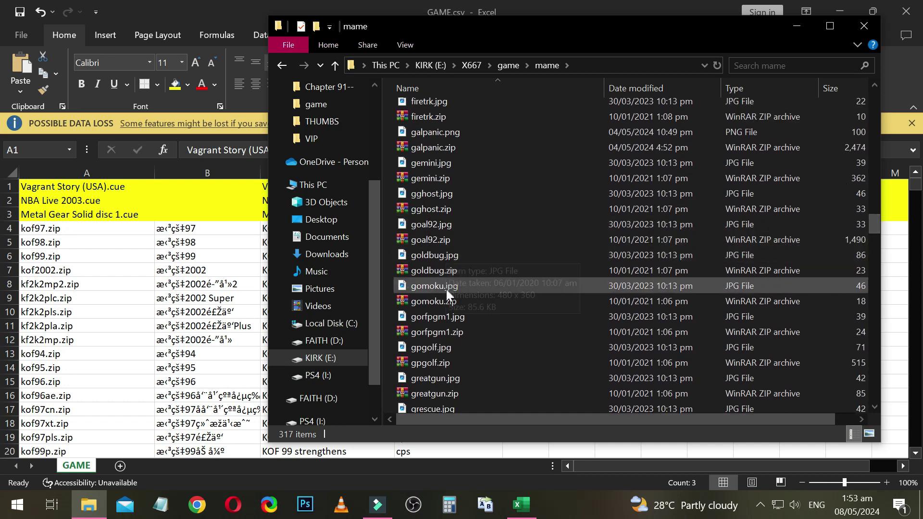
{"action": "mouse_move", "coordinate": [422, 356]}
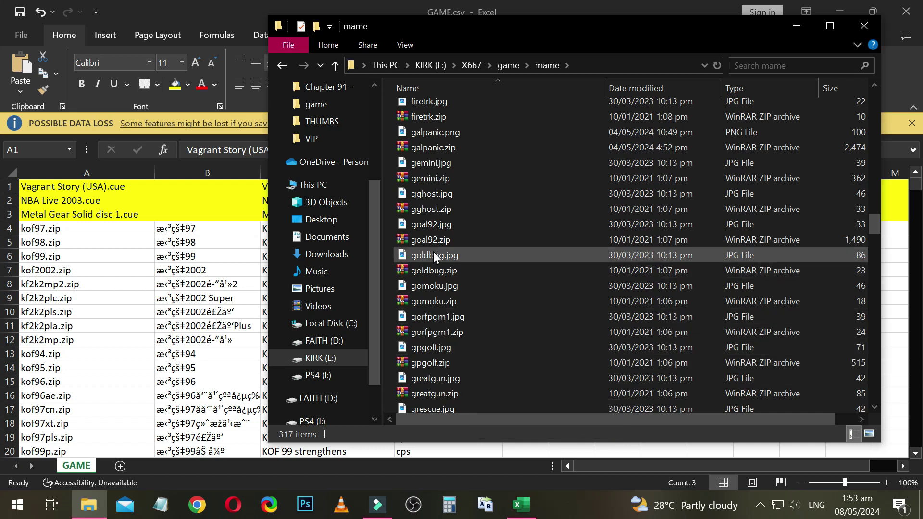
{"action": "scroll", "coordinate": [433, 252], "scroll_direction": "up", "scroll_amount": 2}
{"action": "left_click", "coordinate": [433, 229]}
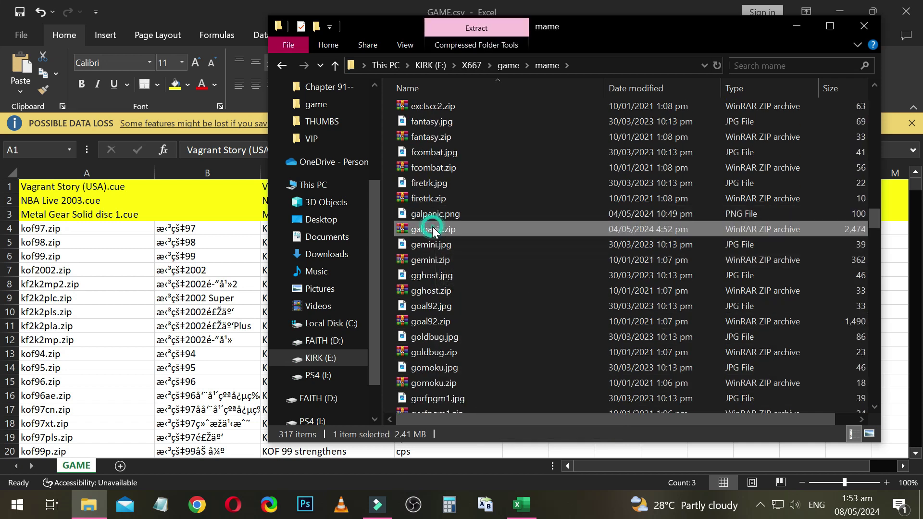
{"action": "right_click", "coordinate": [431, 229]}
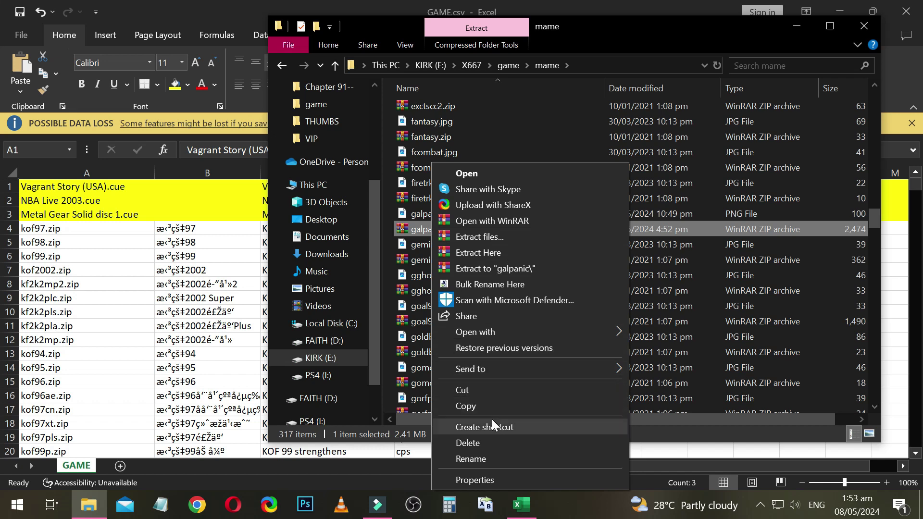
{"action": "left_click", "coordinate": [486, 457]}
{"action": "key", "text": "ctrl+a"}
{"action": "key", "text": "ctrl+c"}
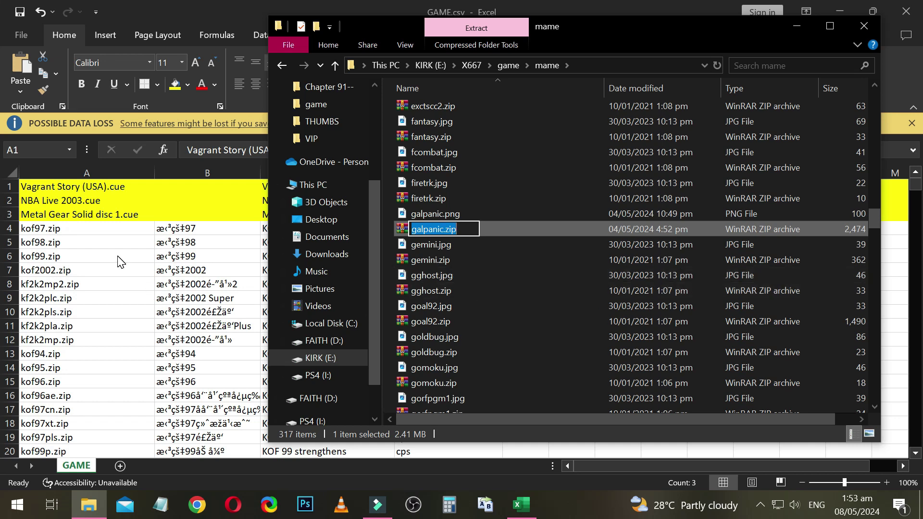
Return to GAME.csv in Excel, insert a blank row above the Vagrant Story entry and enter galpanic.zip in cell A1
{"action": "left_click", "coordinate": [6, 187]}
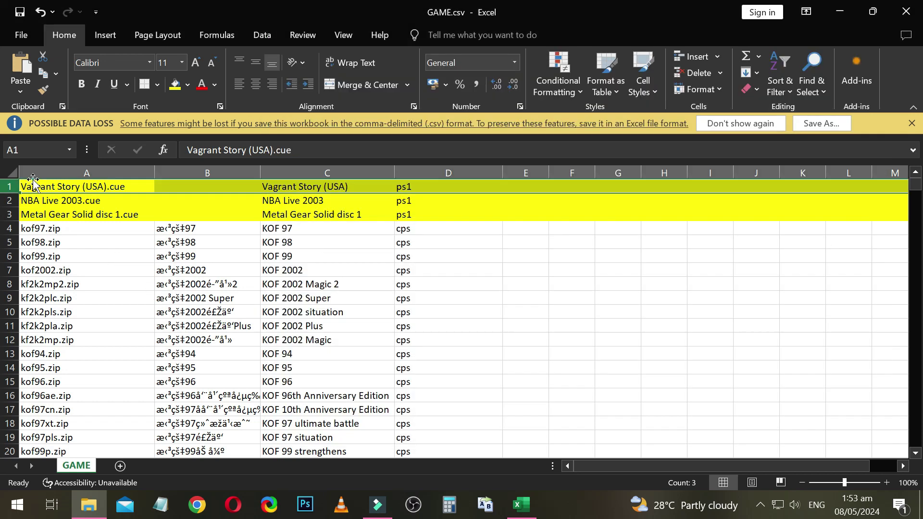
{"action": "right_click", "coordinate": [7, 190]}
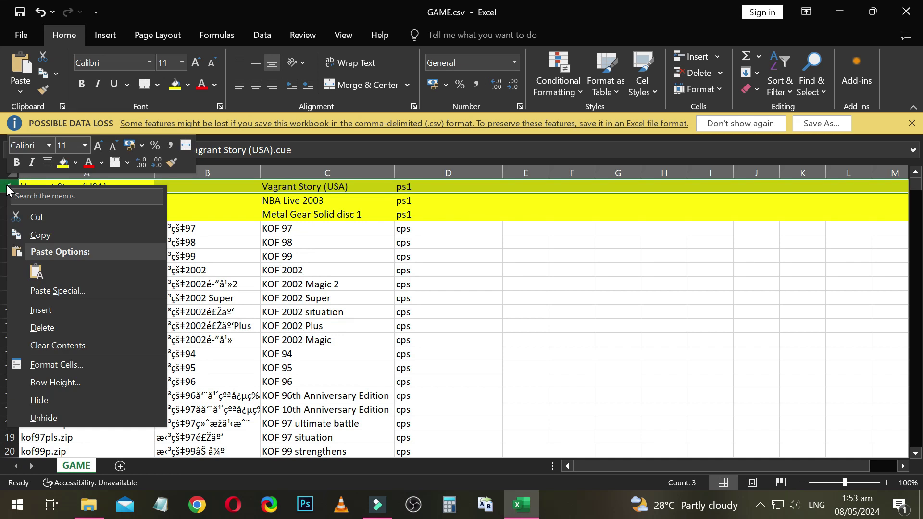
{"action": "left_click", "coordinate": [43, 311]}
{"action": "double_click", "coordinate": [78, 192]}
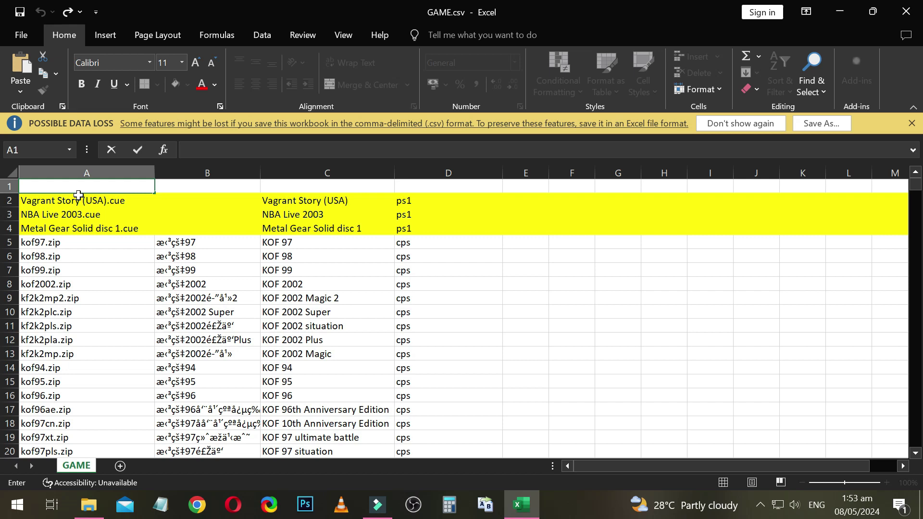
{"action": "key", "text": "ctrl+v"}
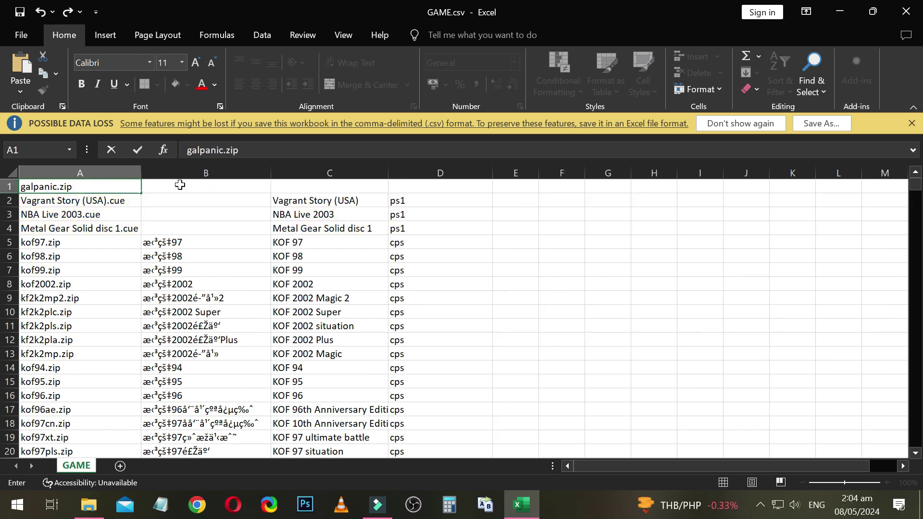
{"action": "left_click", "coordinate": [179, 186]}
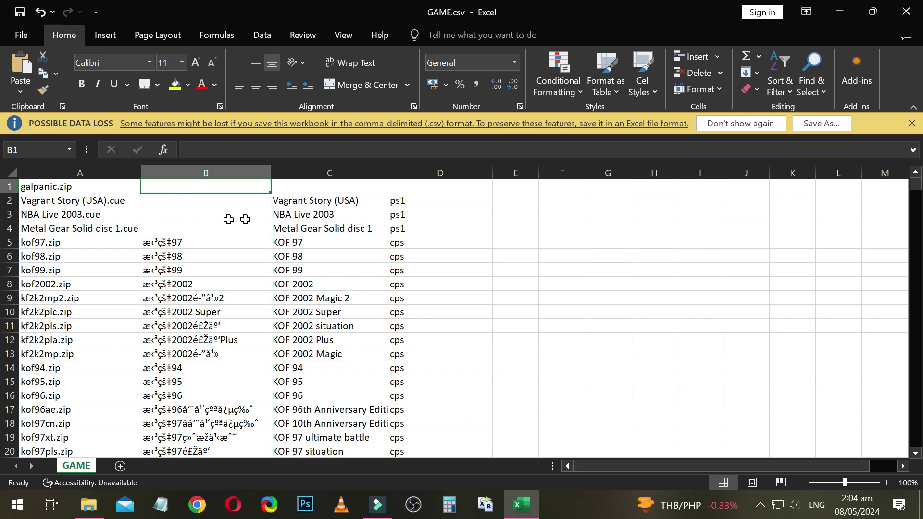
Enter the game title GAL'S PANIC in cell C1 of the galpanic.zip row
{"action": "left_click", "coordinate": [318, 173]}
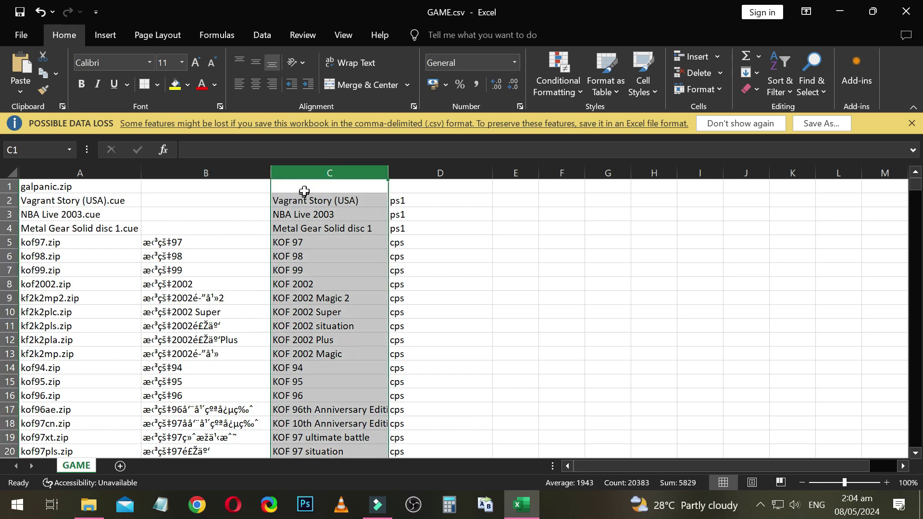
{"action": "double_click", "coordinate": [305, 189]}
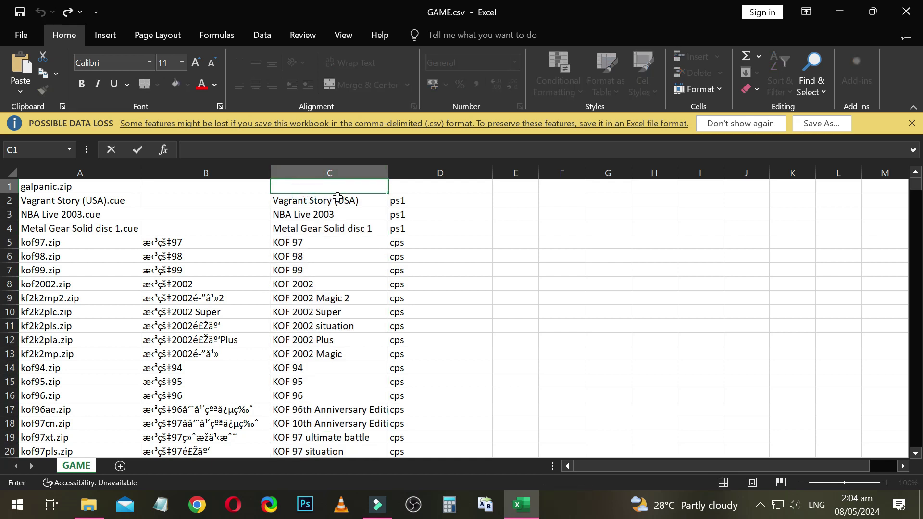
{"action": "type", "text": "GAL"}
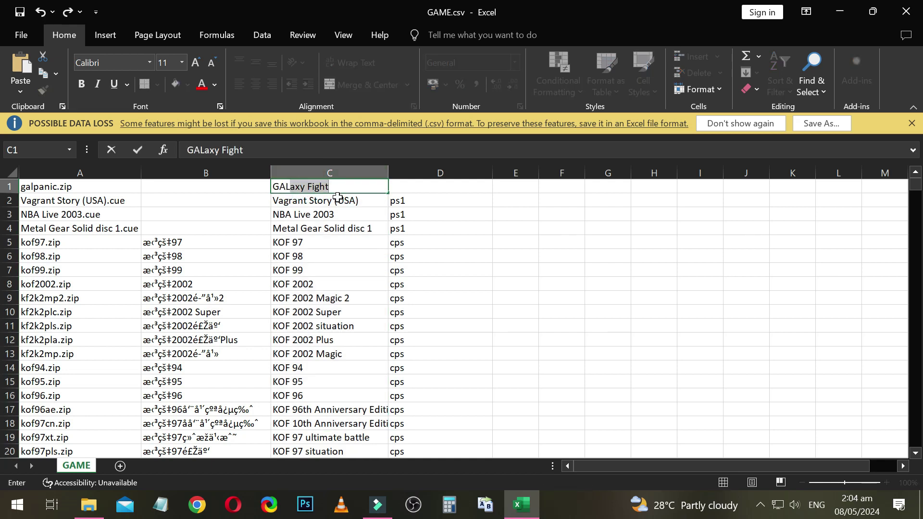
{"action": "type", "text": "'S  "}
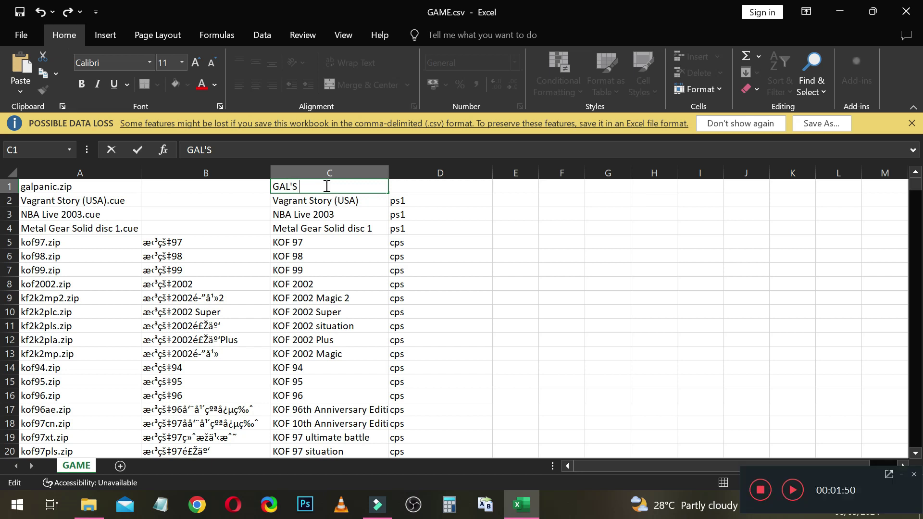
{"action": "type", "text": "PANIC"}
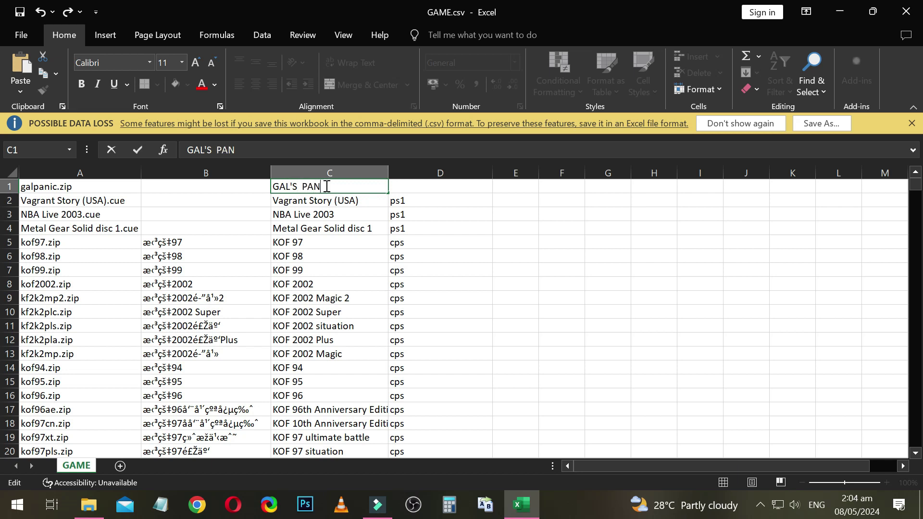
{"action": "left_click", "coordinate": [400, 190]}
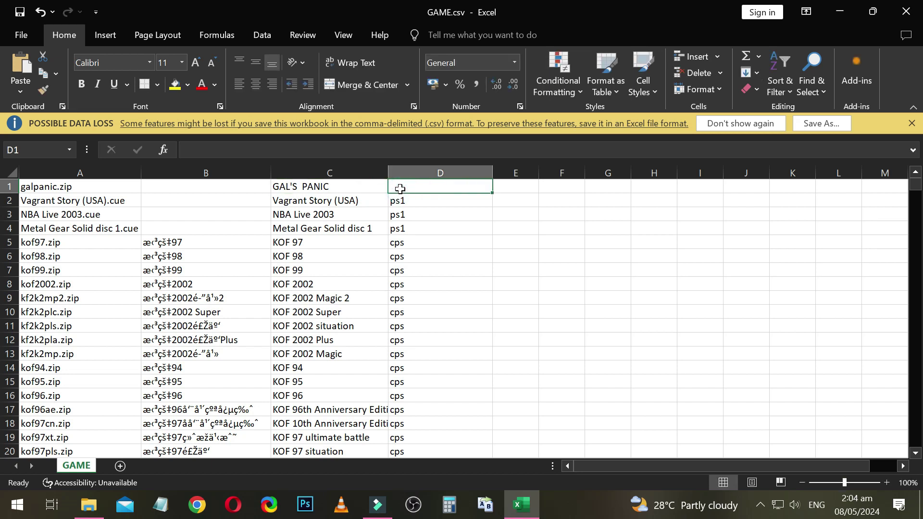
Enter mame in cell D1 and highlight the whole galpanic.zip row with a yellow fill
{"action": "double_click", "coordinate": [401, 189]}
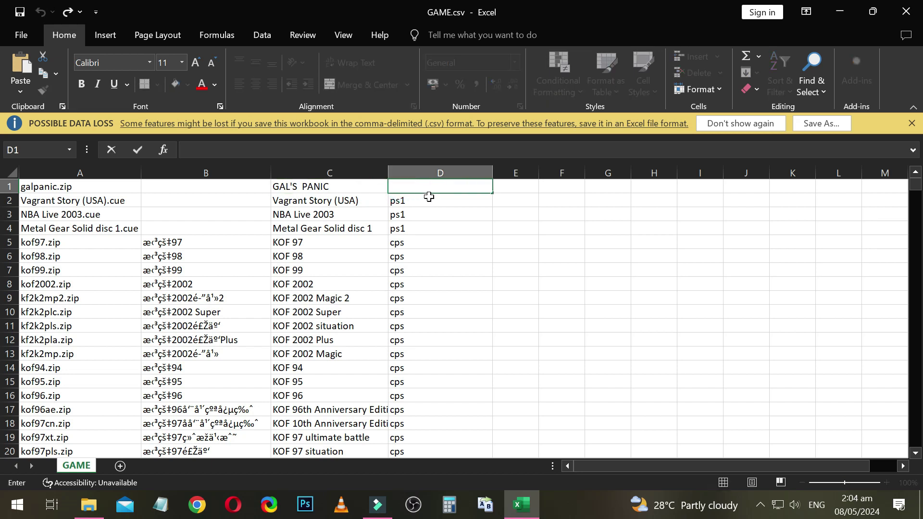
{"action": "type", "text": "mame"}
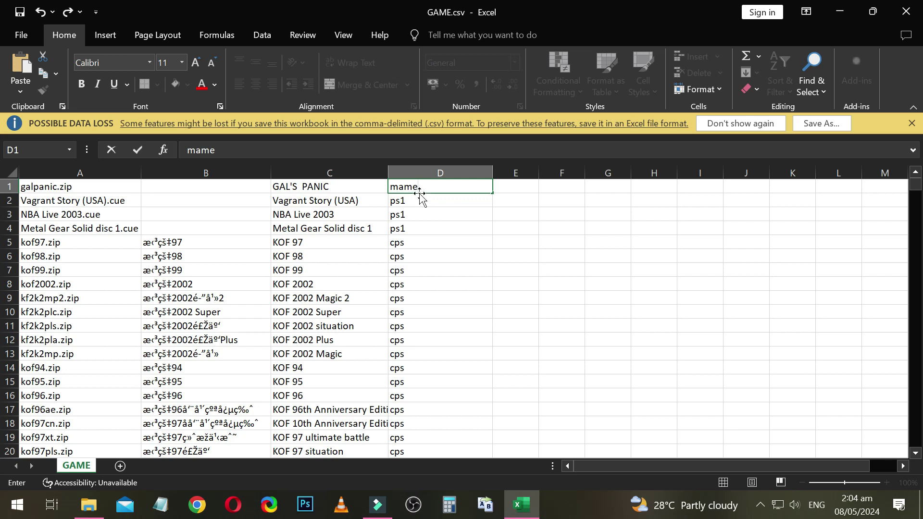
{"action": "left_click", "coordinate": [417, 201]}
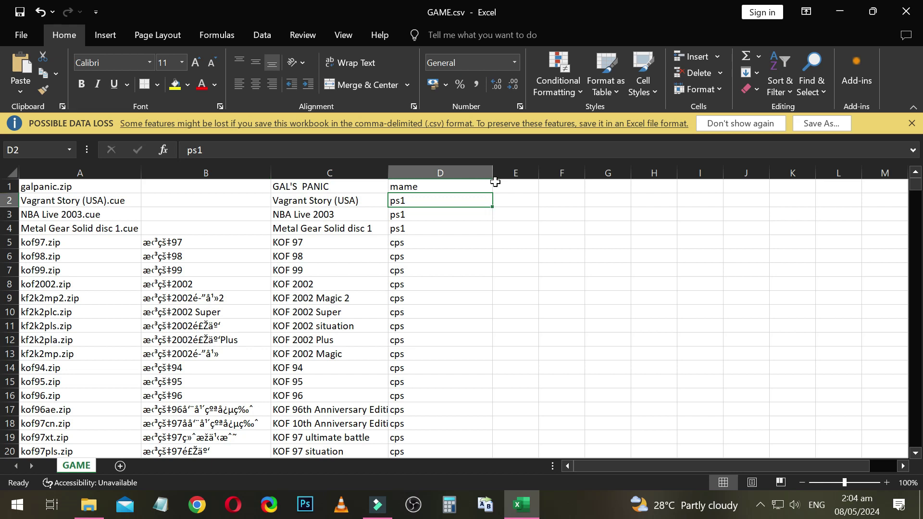
{"action": "left_click", "coordinate": [7, 186]}
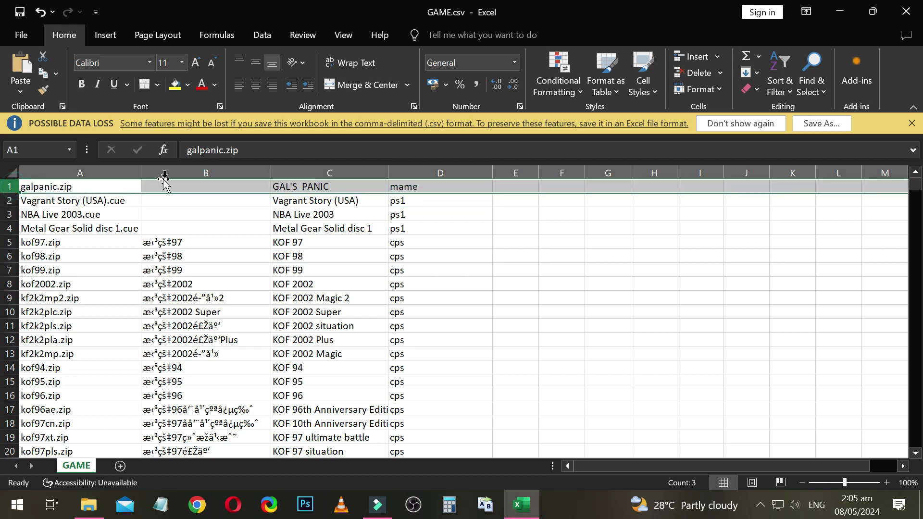
{"action": "left_click", "coordinate": [175, 84]}
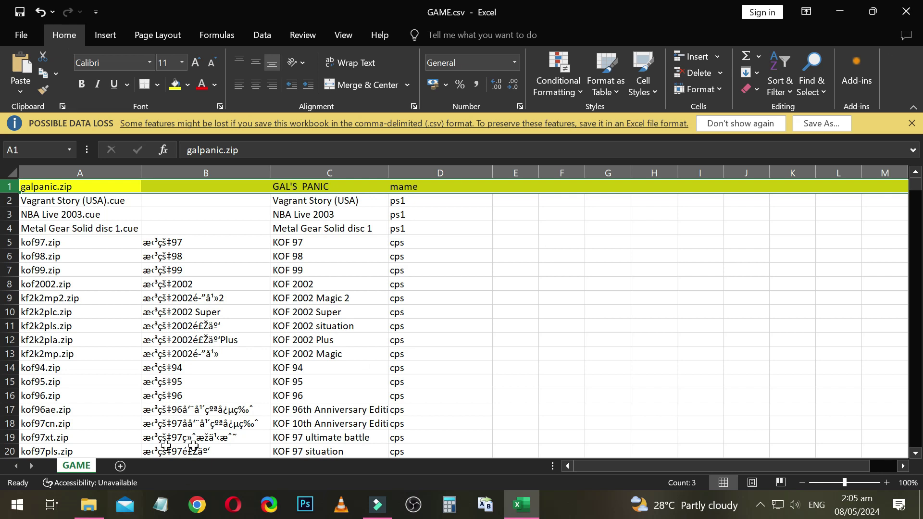
Switch to File Explorer, check the SCPH1001.bin file in the X667\bios folder, and minimize the window to return to Excel
{"action": "left_click", "coordinate": [84, 512]}
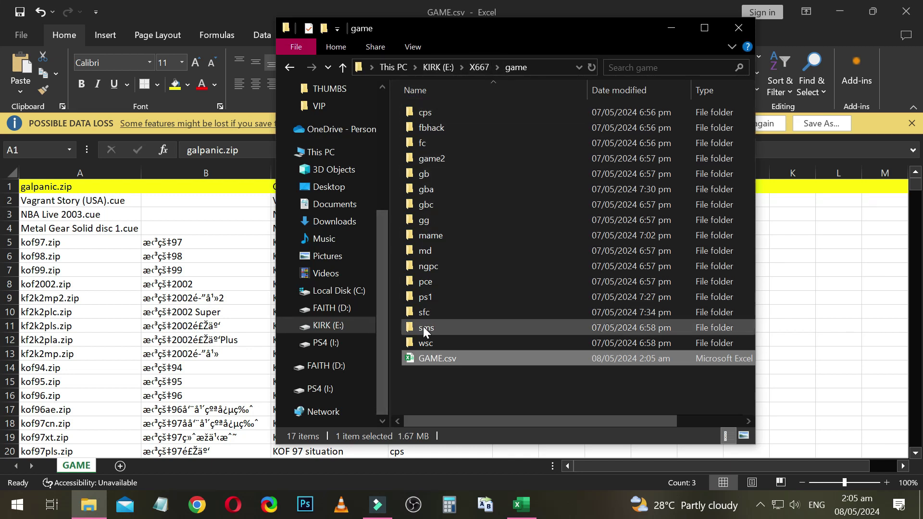
{"action": "left_click", "coordinate": [478, 68]}
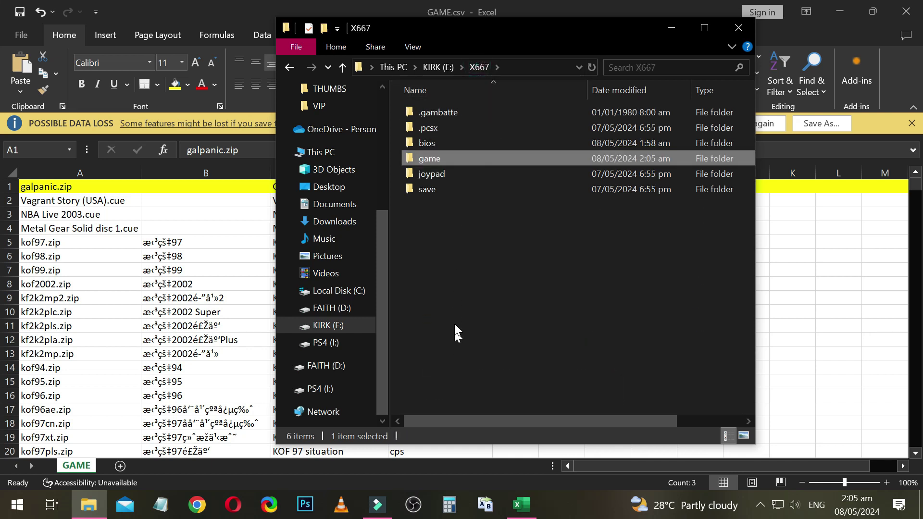
{"action": "double_click", "coordinate": [438, 142]}
{"action": "left_click", "coordinate": [458, 118]}
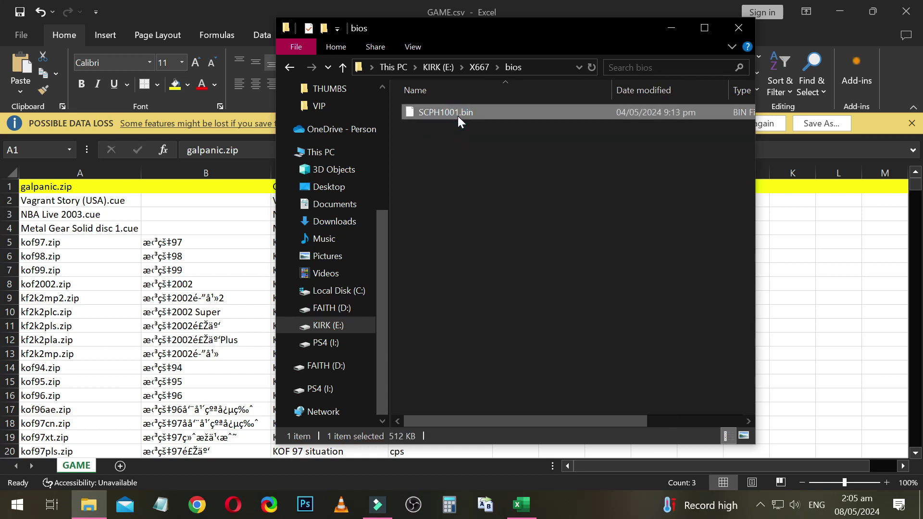
{"action": "key", "text": "BackSpace"}
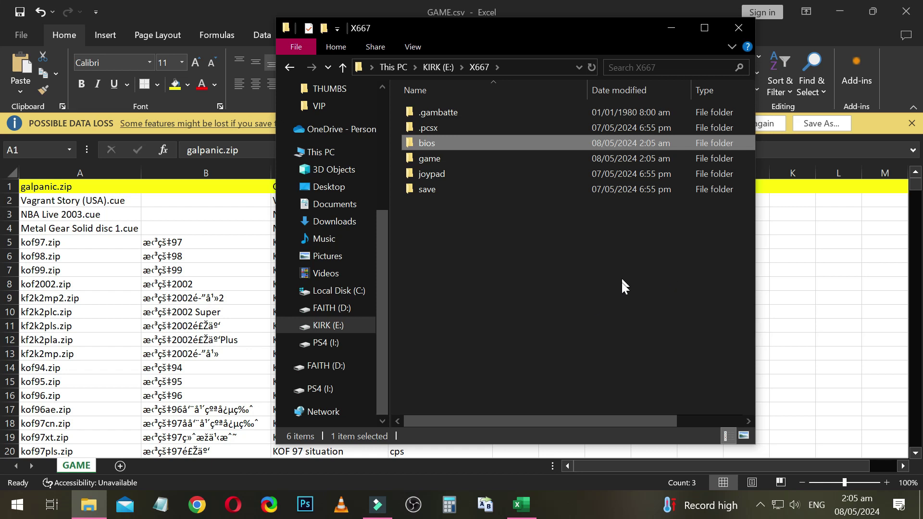
{"action": "left_click", "coordinate": [677, 30]}
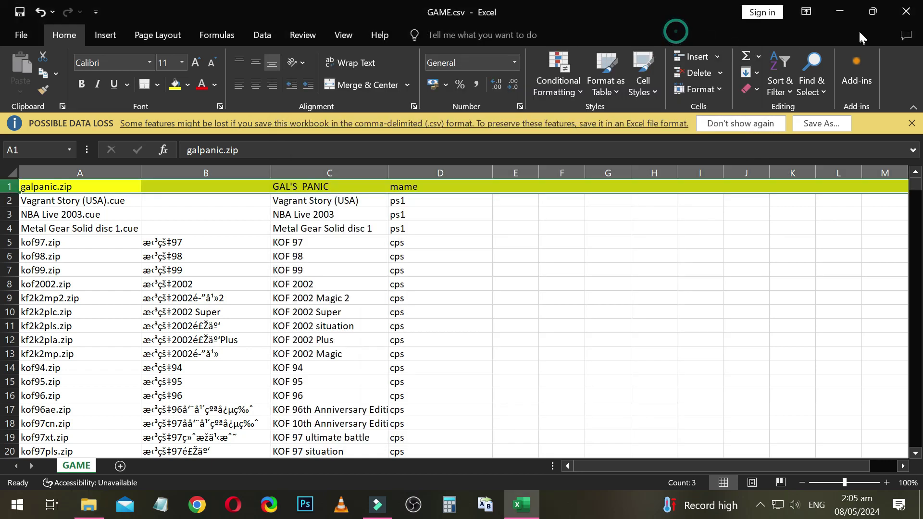
Copy SCPH1001.bin from the desktop into the bios folder of X667 on drive E in File Explorer, and return to the X667 folder
{"action": "left_click", "coordinate": [841, 12]}
{"action": "left_click", "coordinate": [253, 353]}
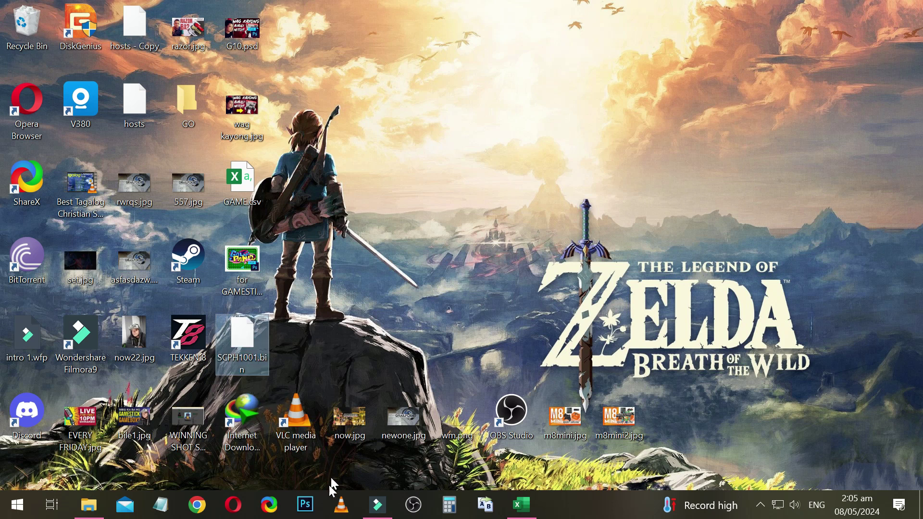
{"action": "left_click", "coordinate": [89, 505]}
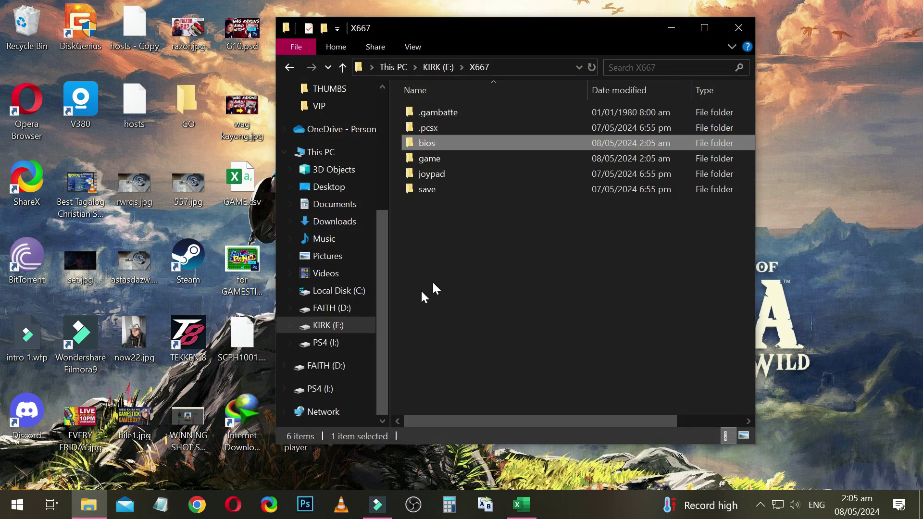
{"action": "left_click", "coordinate": [491, 259]}
{"action": "double_click", "coordinate": [441, 144]}
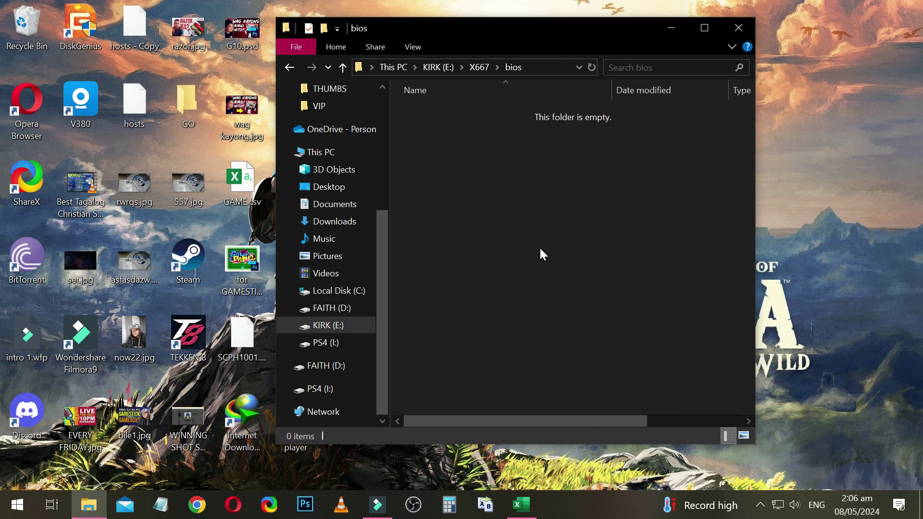
{"action": "key", "text": "ctrl+v"}
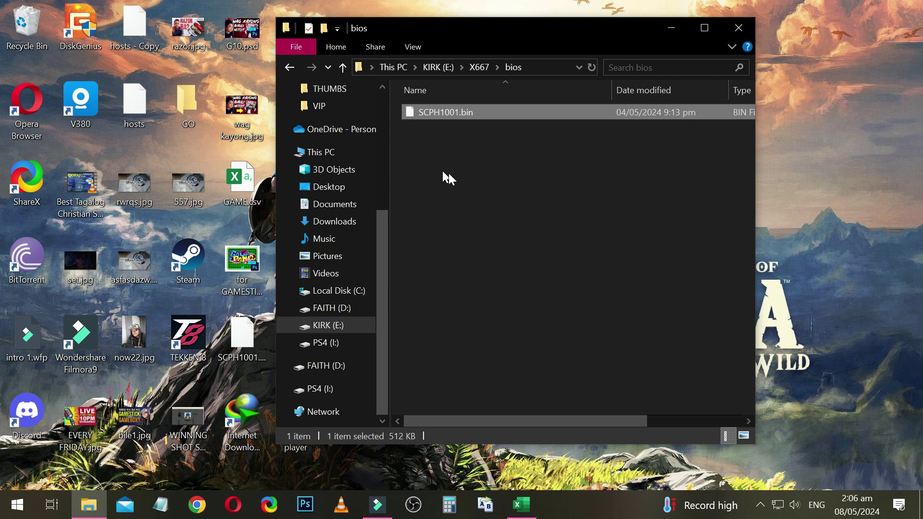
{"action": "left_click", "coordinate": [476, 68]}
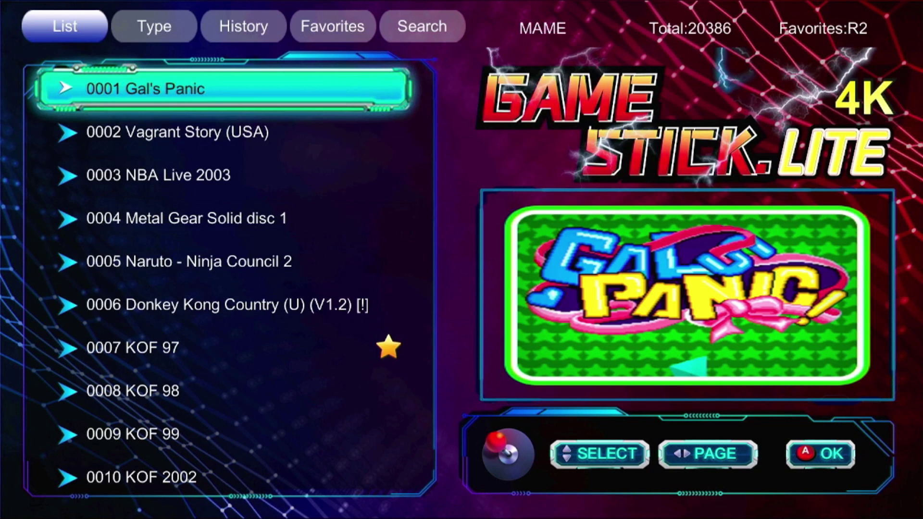
On the Game Stick Lite, browse the first five games of the list and their cover images, and return to Gal's Panic
{"action": "key", "text": "Down"}
{"action": "key", "text": "Down"}
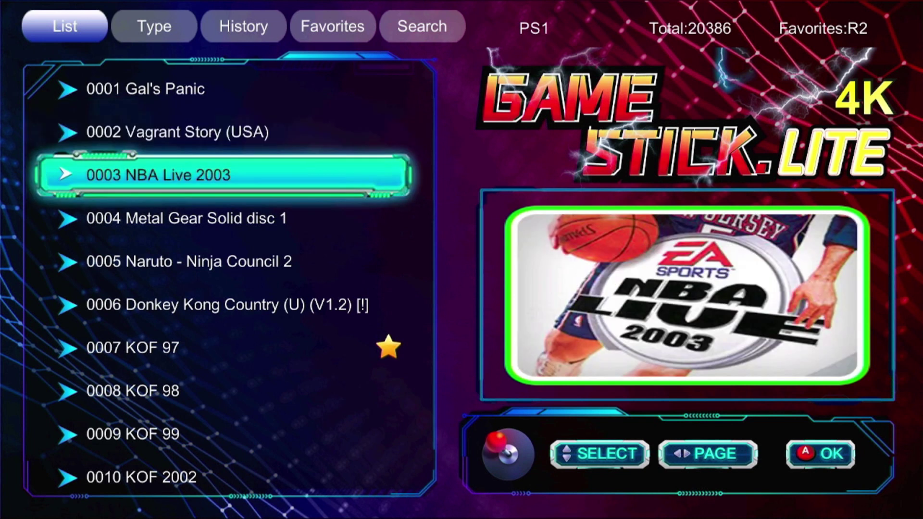
{"action": "key", "text": "Down"}
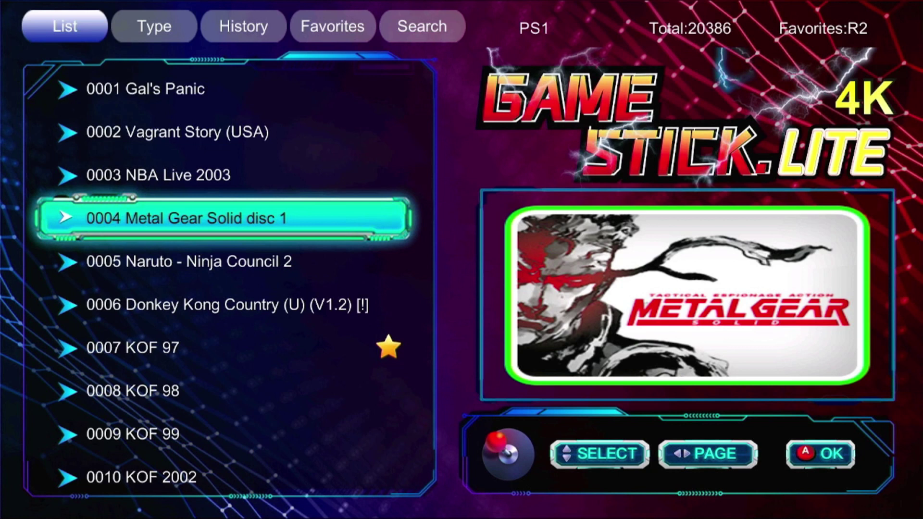
{"action": "key", "text": "Down"}
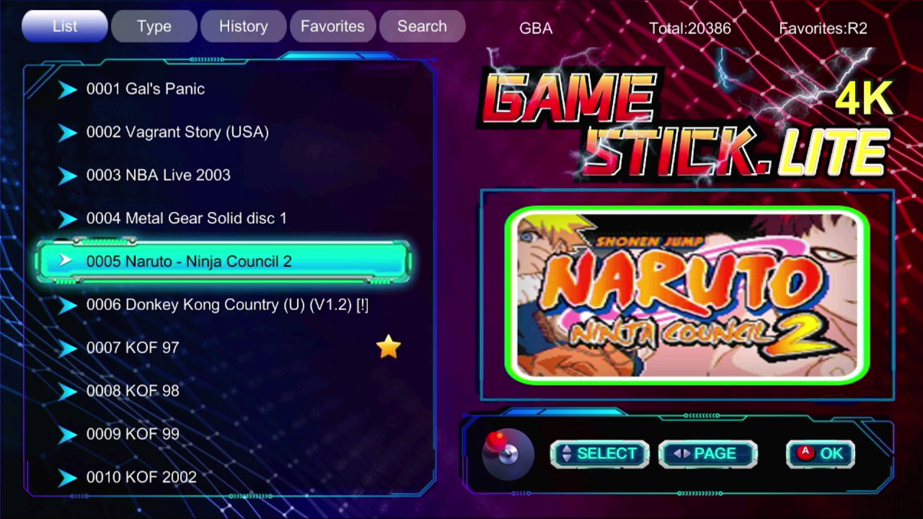
{"action": "key", "text": "Up"}
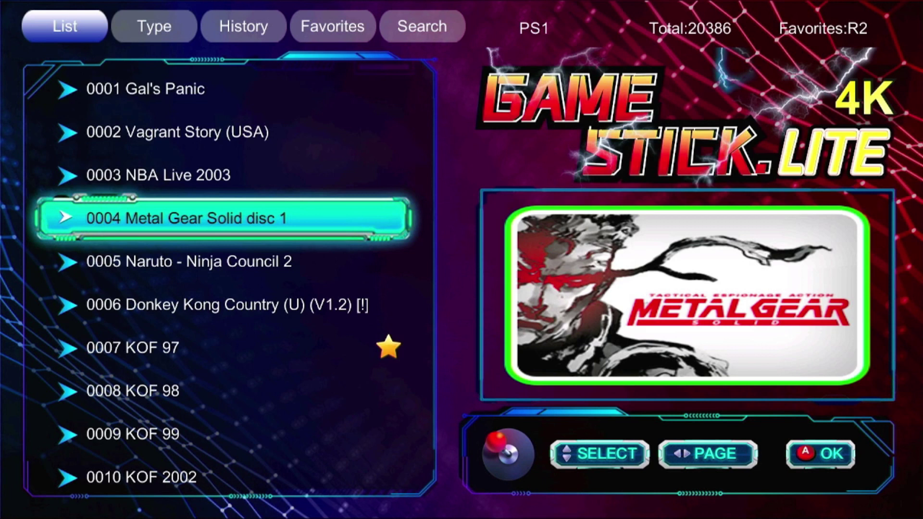
{"action": "key", "text": "Up"}
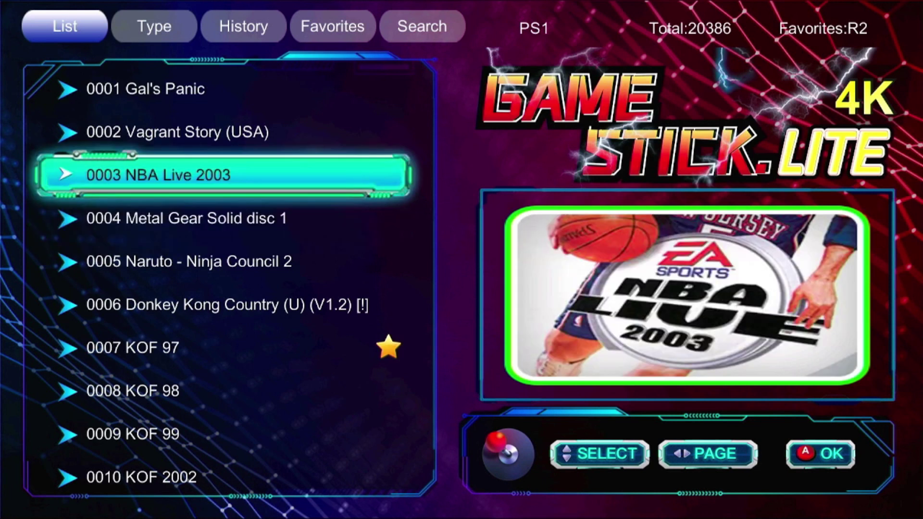
{"action": "key", "text": "Up"}
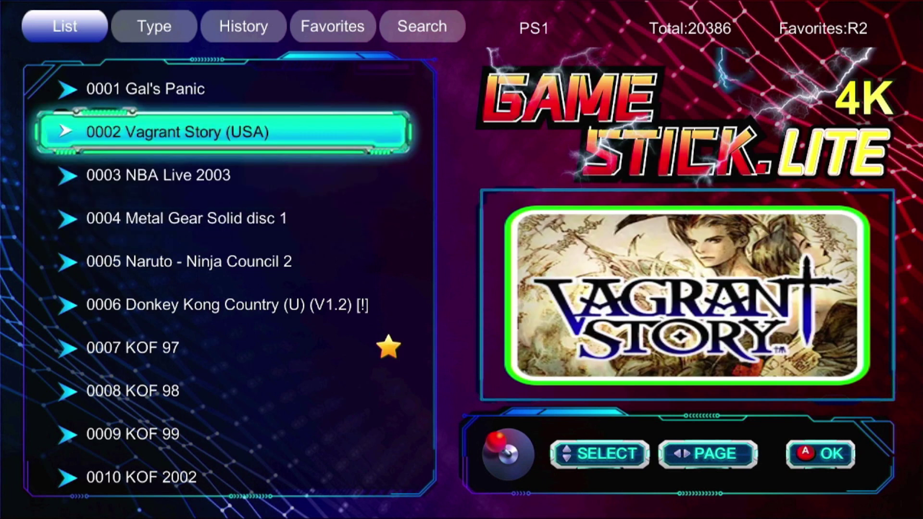
{"action": "key", "text": "Up"}
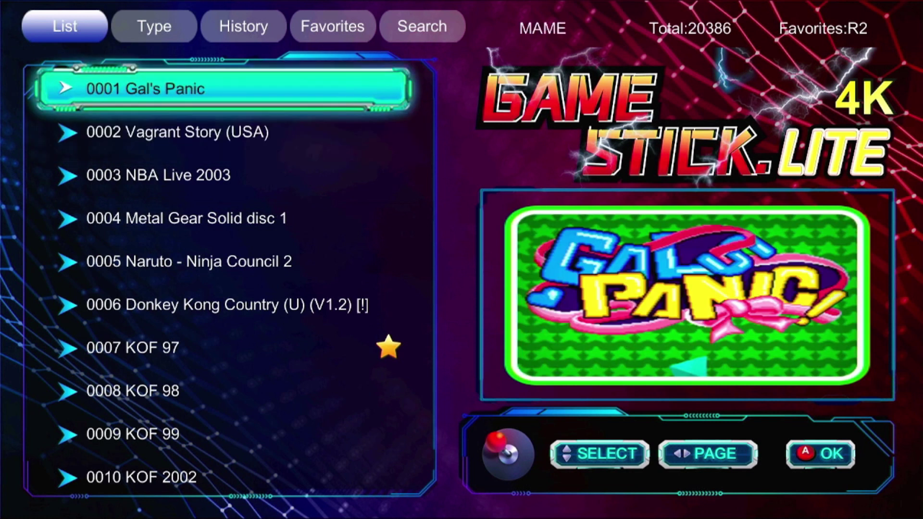